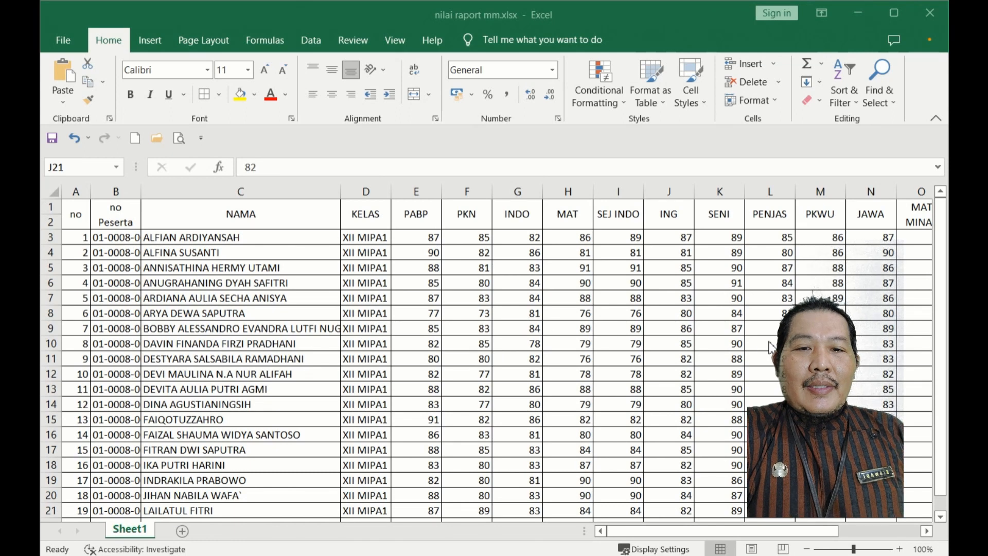
# Switch to the Word document Document2 and look over the graduation letter's details and grade table.
pyautogui.click(674, 534)
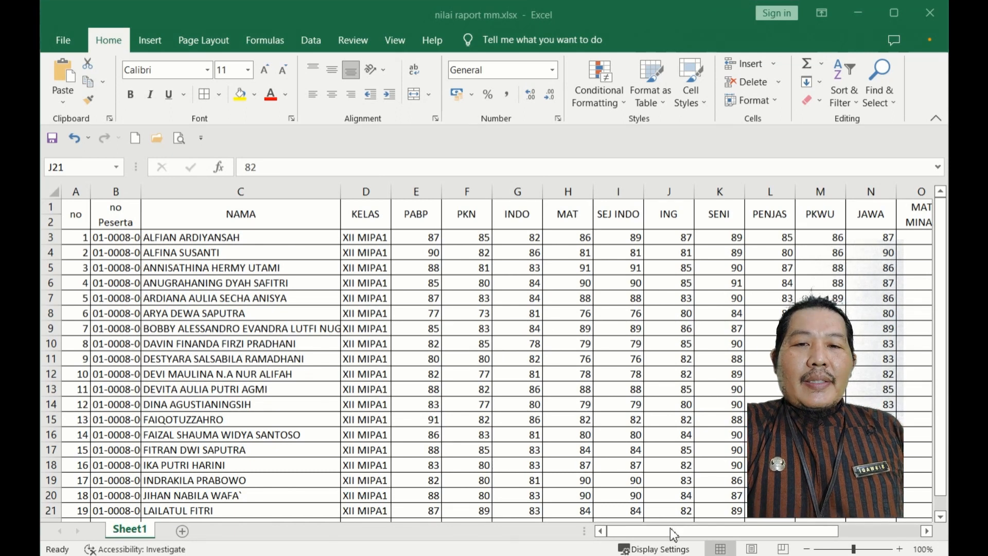
pyautogui.moveTo(688, 533)
pyautogui.mouseDown()
pyautogui.moveTo(766, 540)
pyautogui.moveTo(685, 538)
pyautogui.mouseUp()
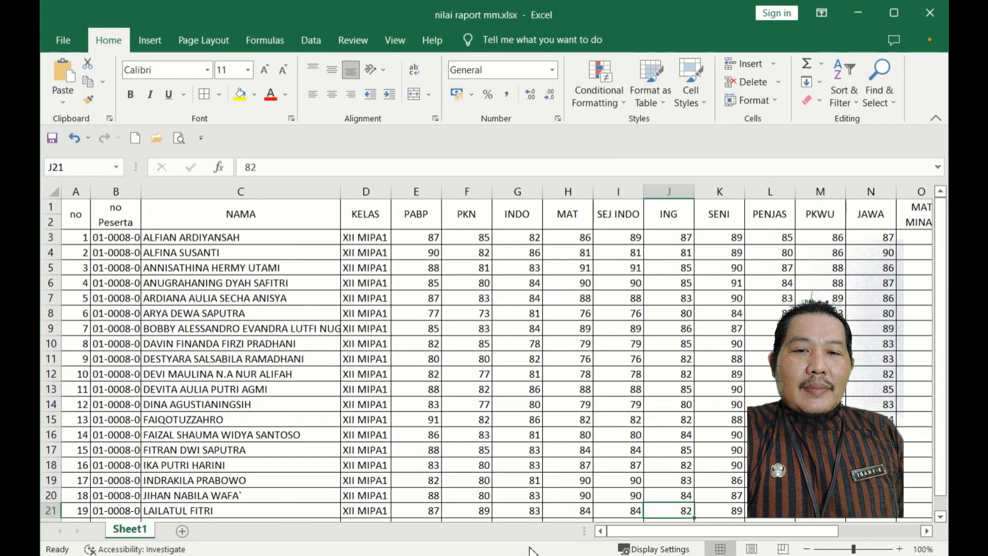
pyautogui.moveTo(469, 555)
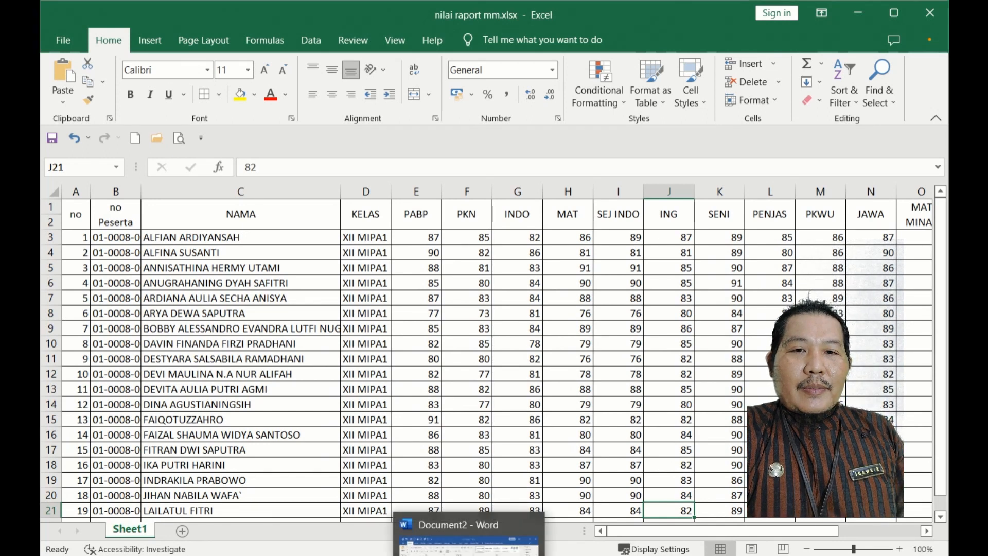
pyautogui.click(469, 546)
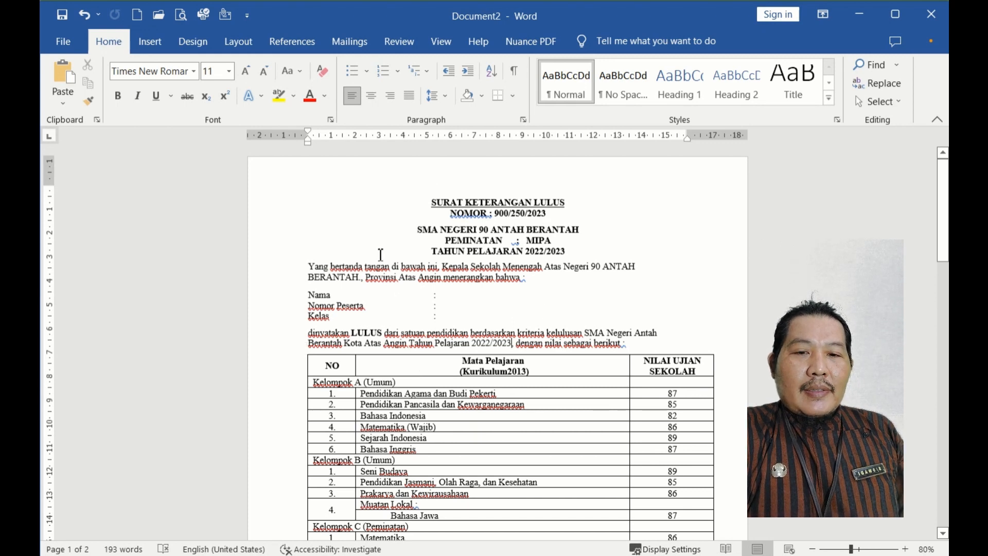
pyautogui.scroll(-1, 489, 305)
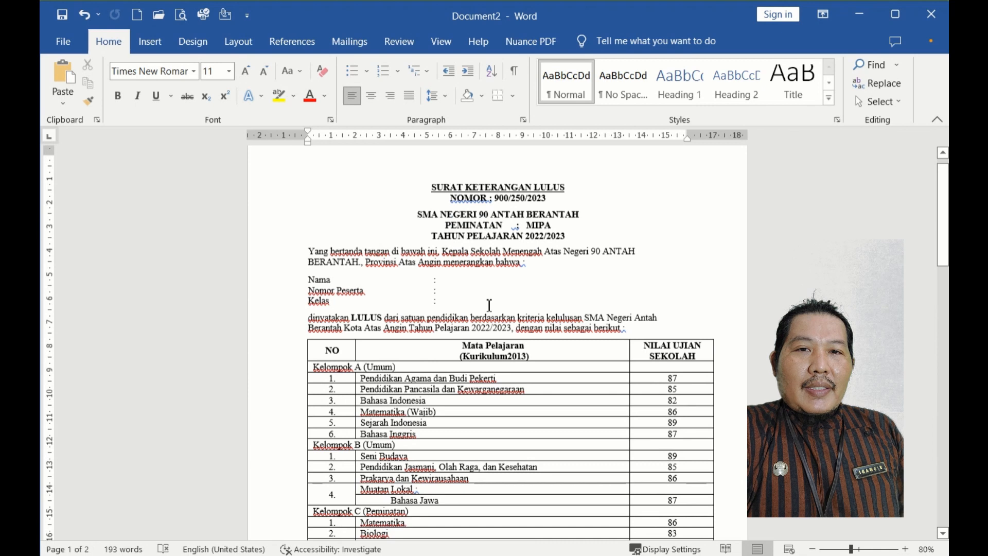
pyautogui.scroll(-1, 490, 305)
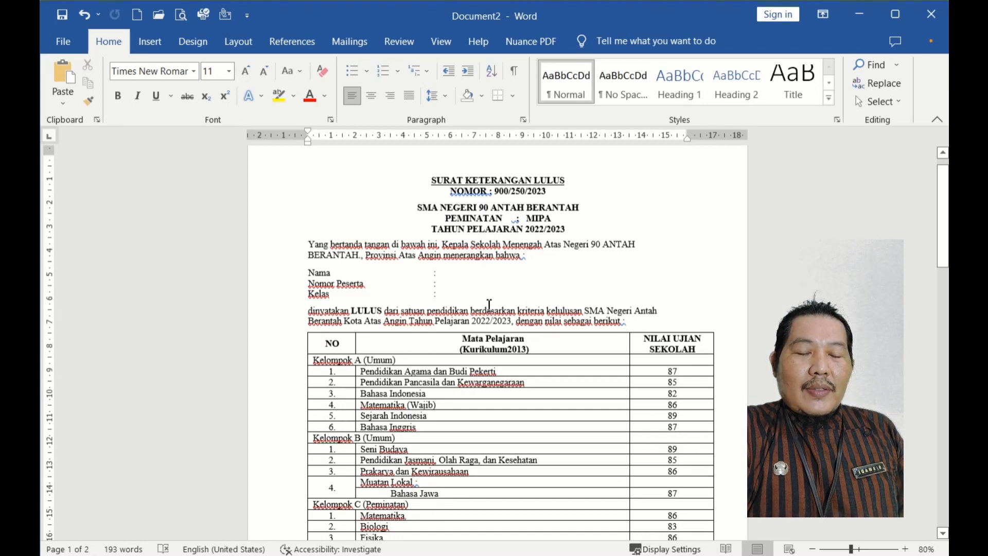
pyautogui.scroll(-3, 490, 304)
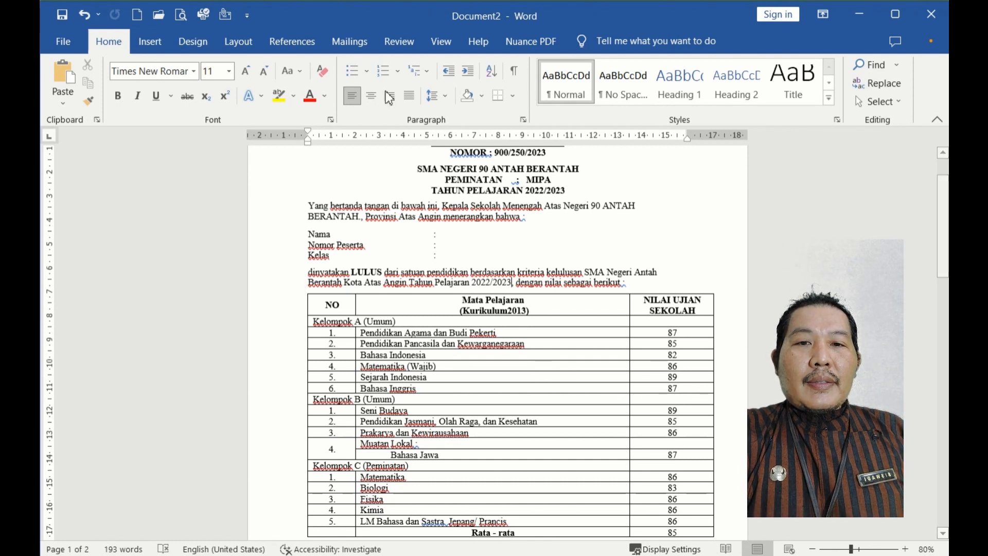
# Save the letter in the Documents folder as "SURAT KETERANGAN LULUS mail merger.docx".
pyautogui.click(357, 49)
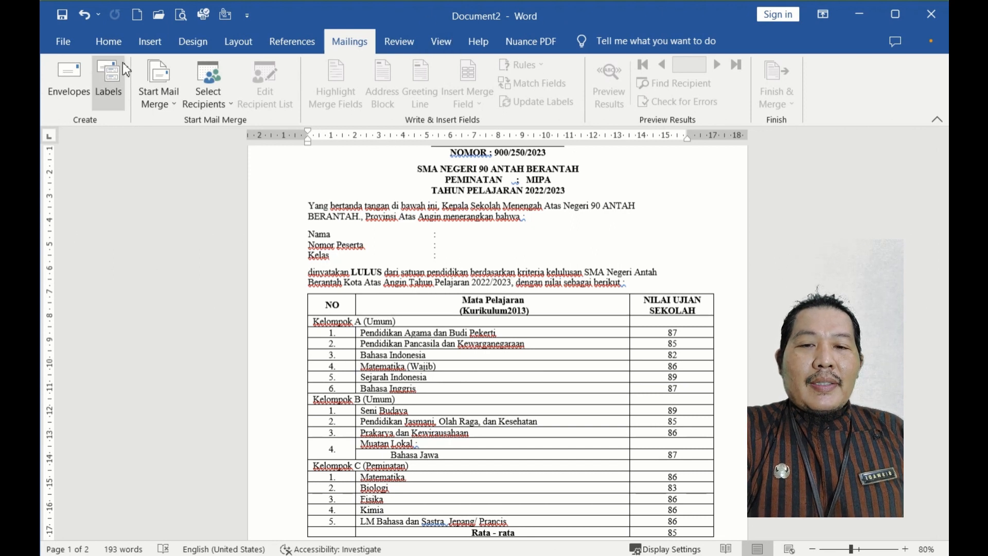
pyautogui.click(62, 16)
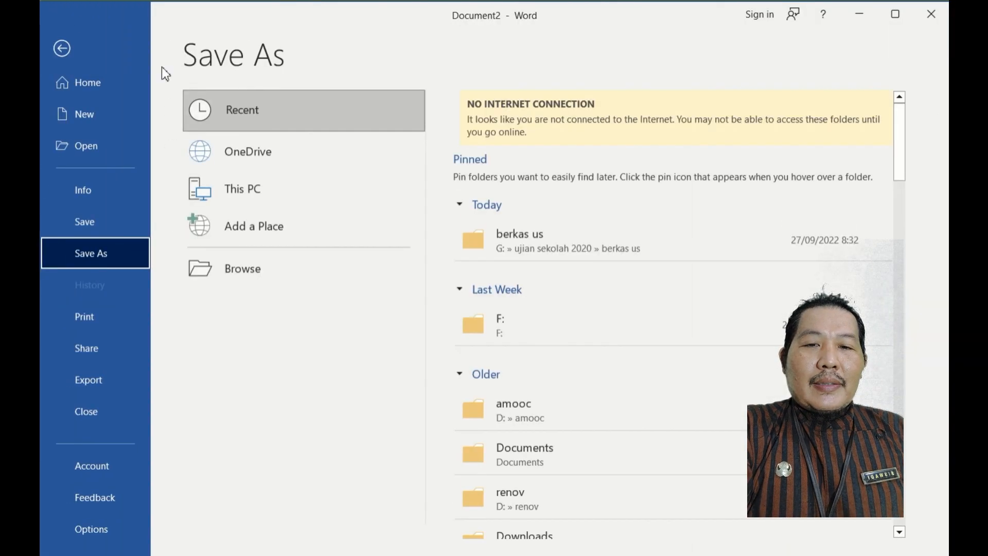
pyautogui.click(230, 272)
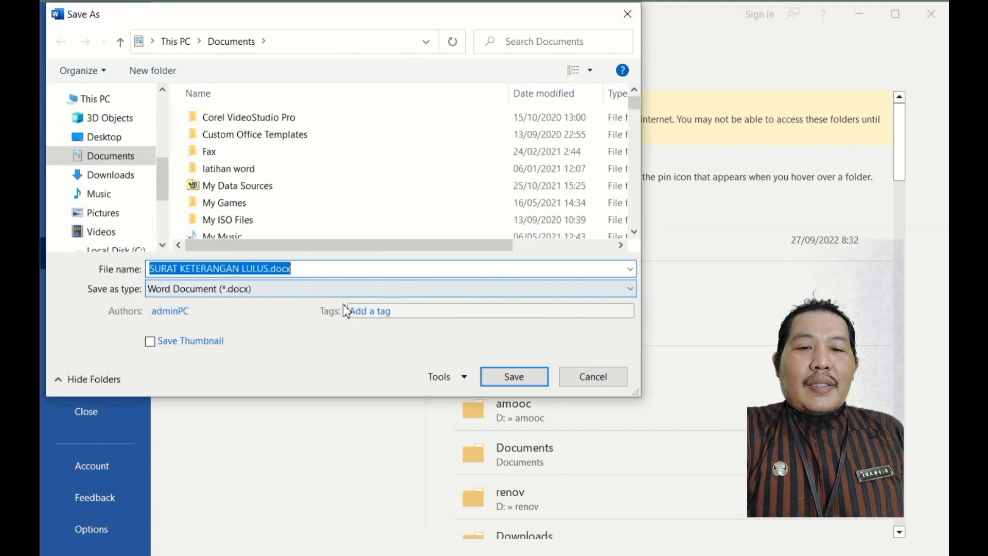
pyautogui.click(269, 269)
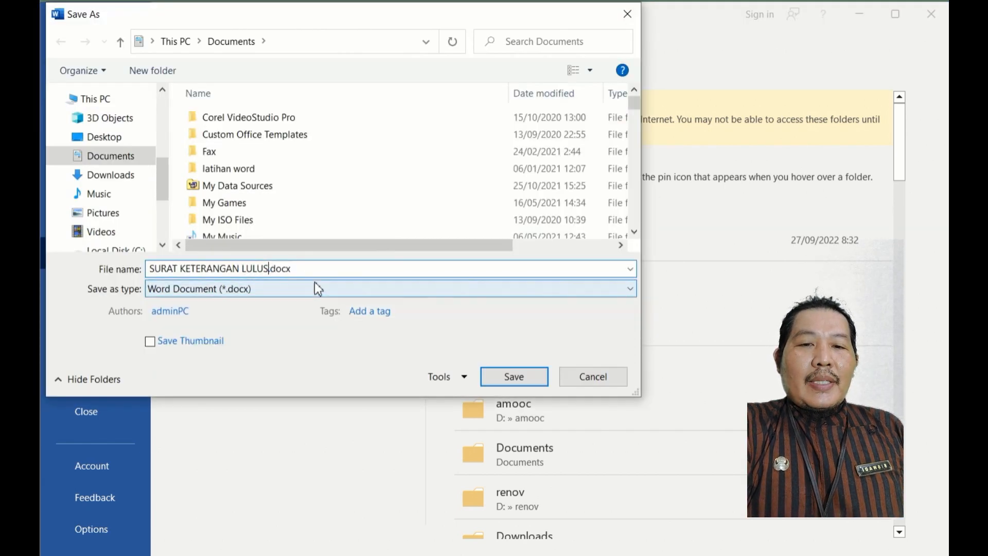
pyautogui.write('mail m')
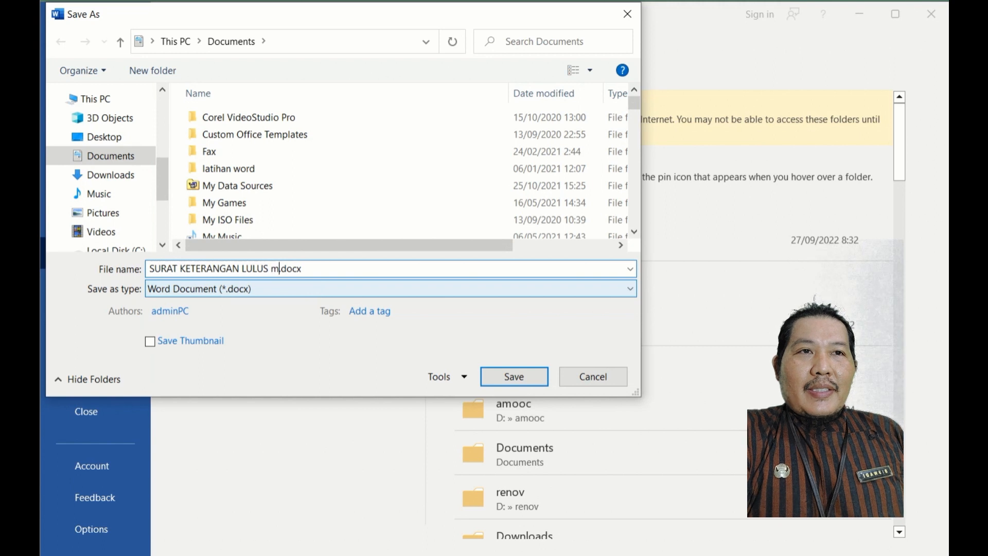
pyautogui.write('erger')
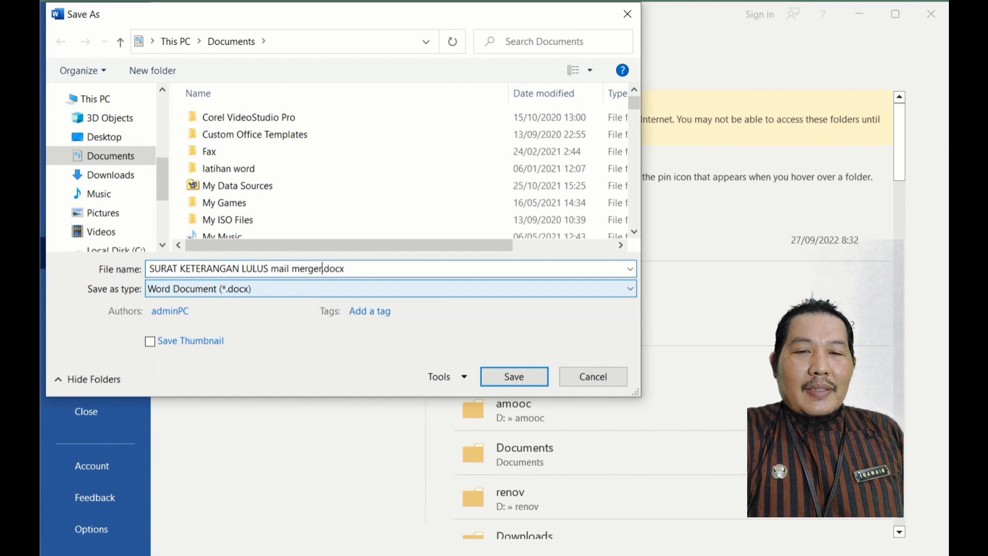
pyautogui.click(517, 376)
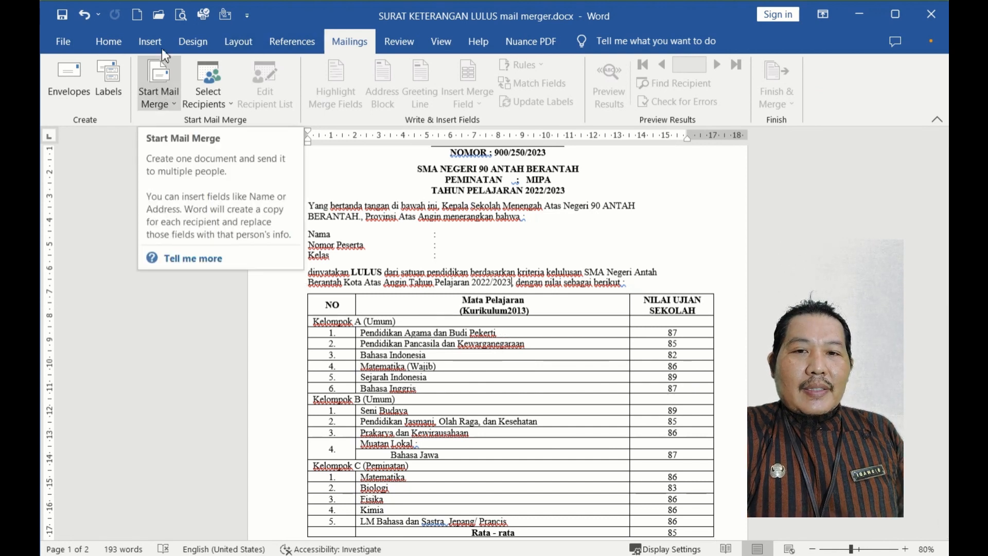
# Start a mail merge of type Letters for the graduation letter.
pyautogui.click(158, 105)
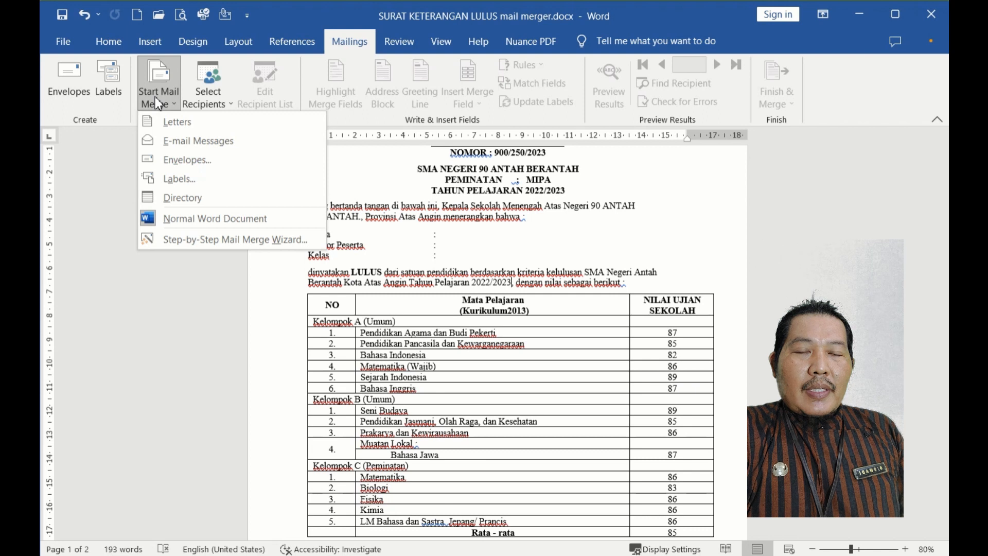
pyautogui.click(171, 124)
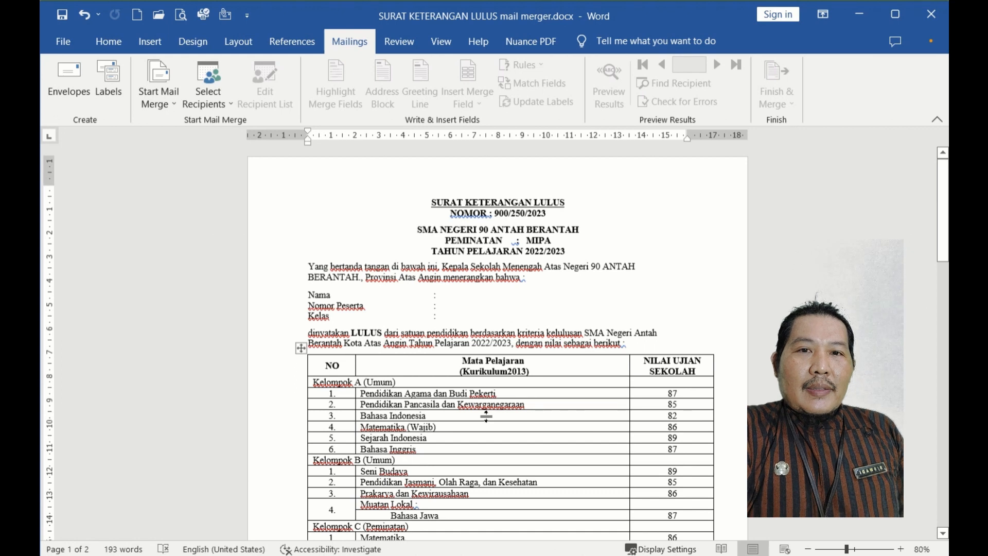
pyautogui.scroll(-1, 600, 336)
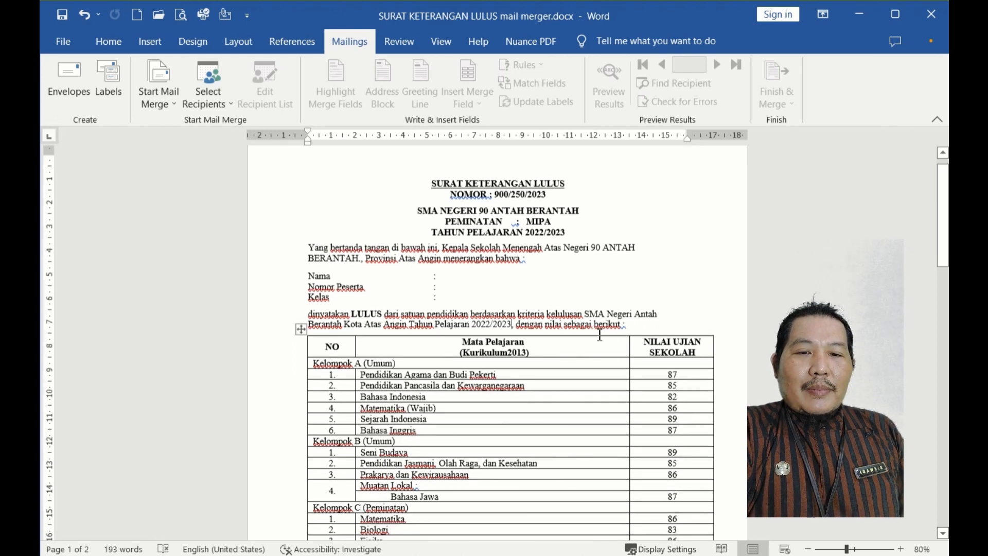
pyautogui.scroll(-2, 600, 335)
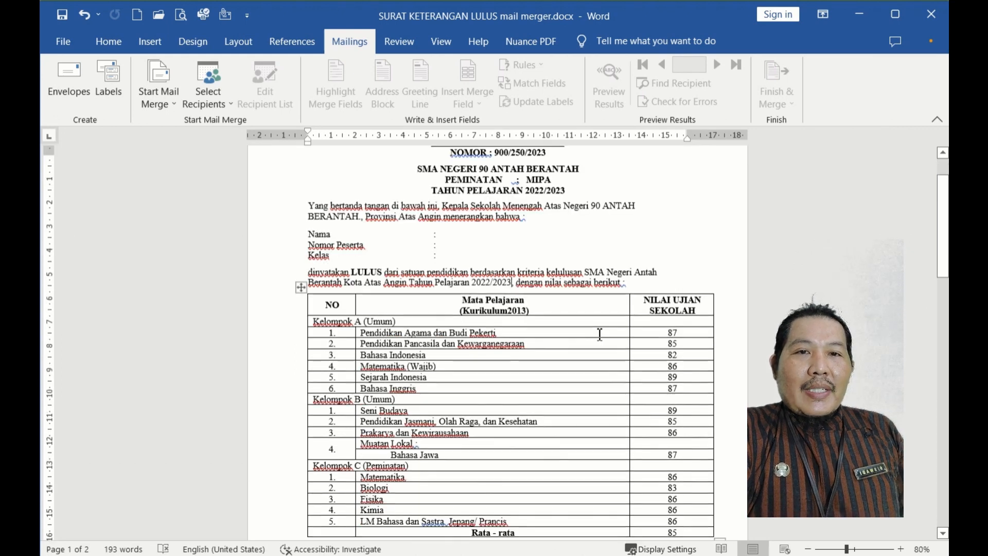
pyautogui.scroll(2, 600, 335)
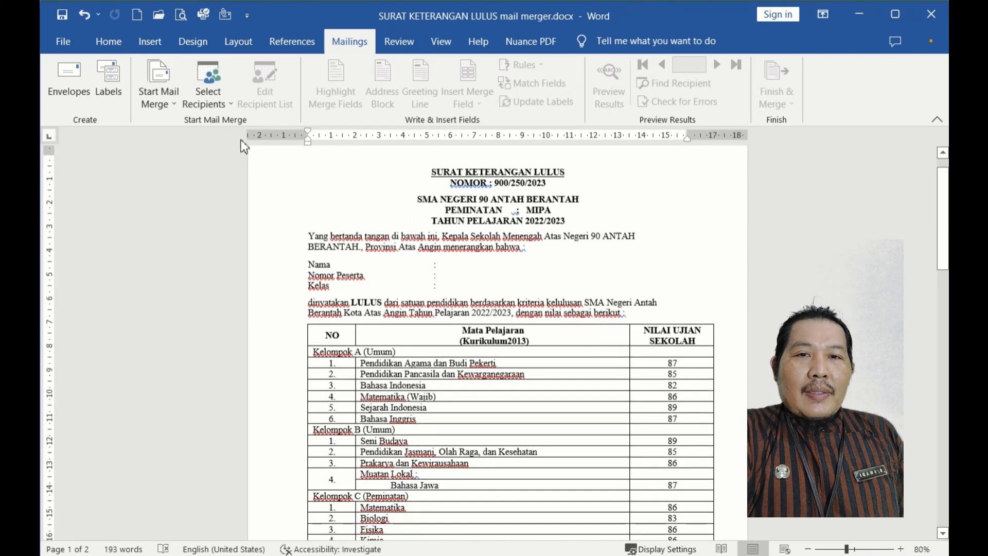
# Use the existing list nilai raport mm.xlsx from D:\diklat bptik pmm as recipients, with table Sheet1$ and its first row as column headers.
pyautogui.click(222, 109)
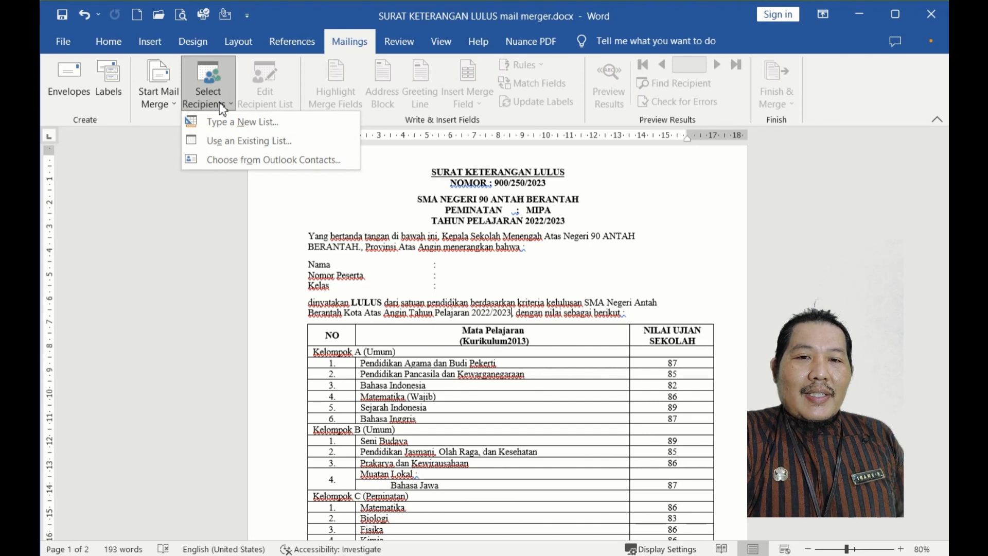
pyautogui.click(267, 141)
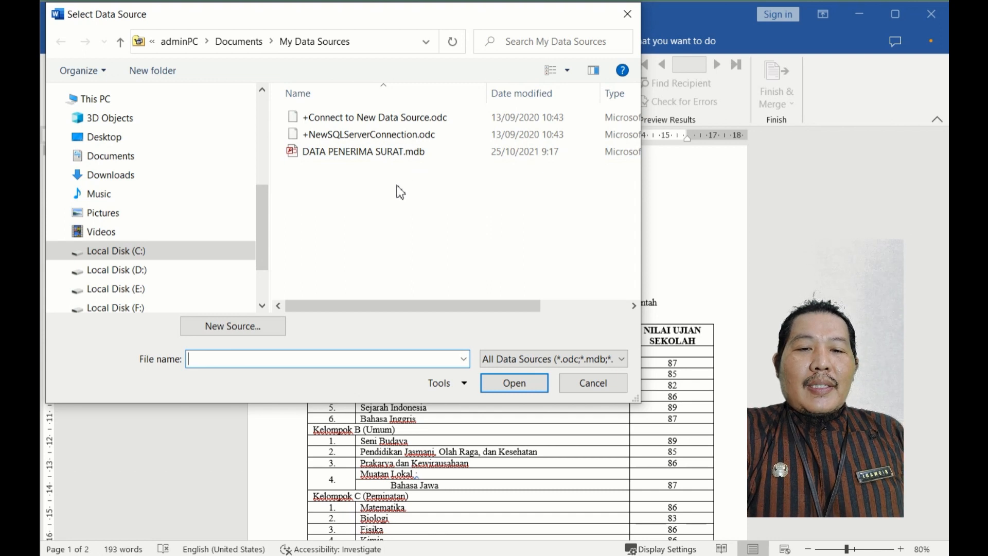
pyautogui.click(147, 272)
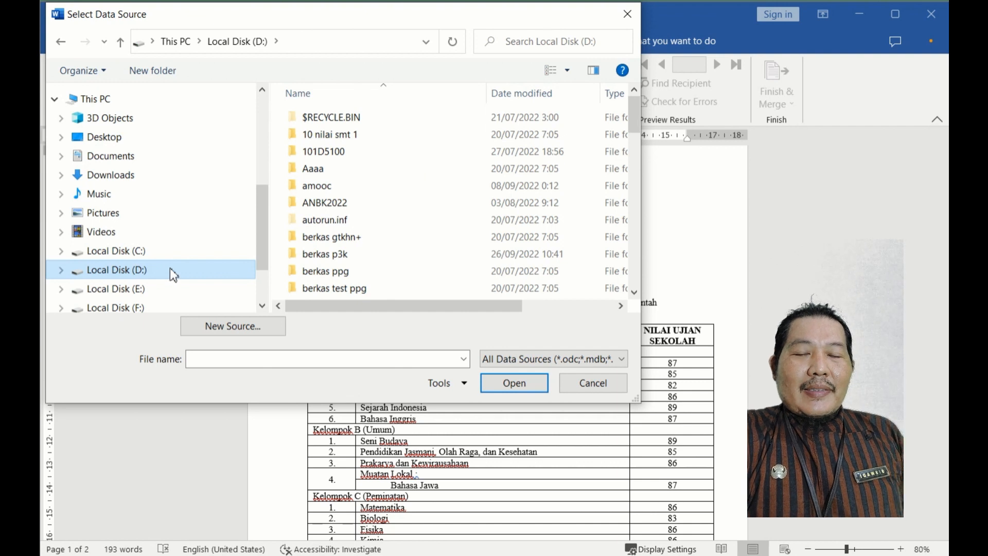
pyautogui.scroll(-1, 374, 223)
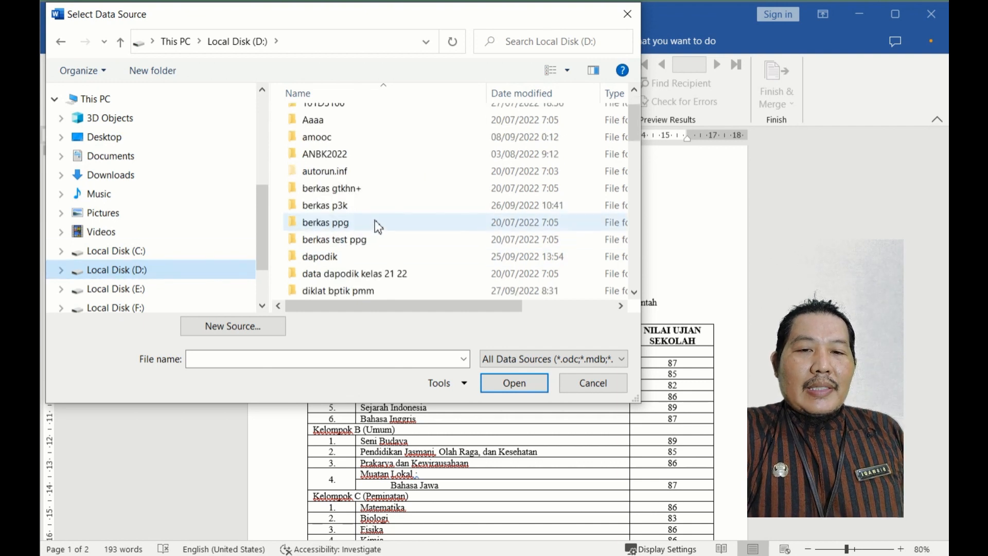
pyautogui.scroll(-1, 376, 225)
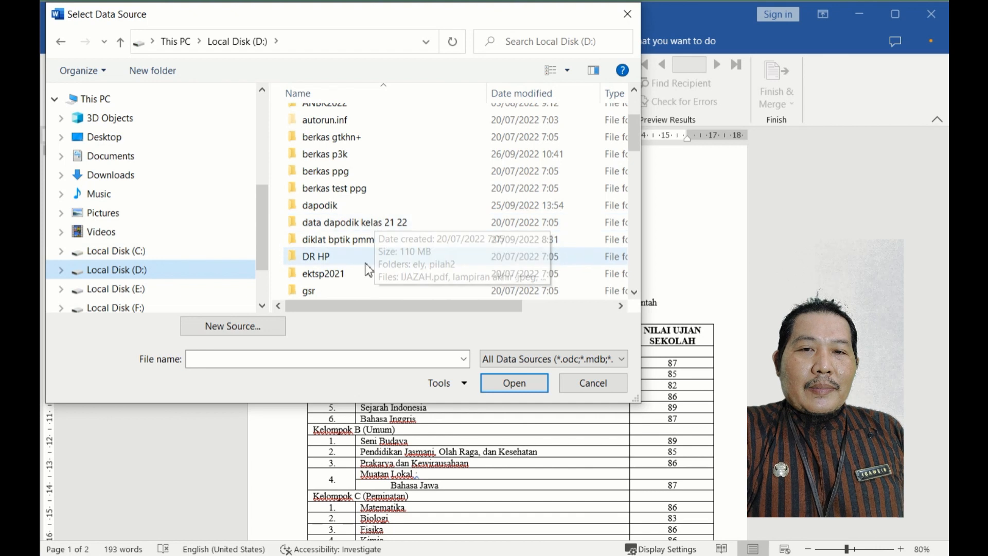
pyautogui.doubleClick(369, 244)
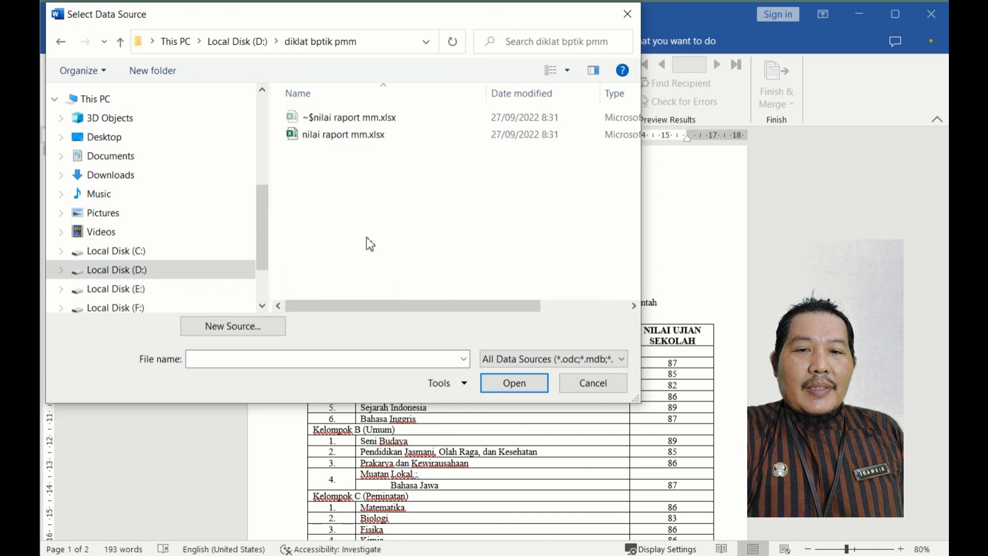
pyautogui.click(364, 138)
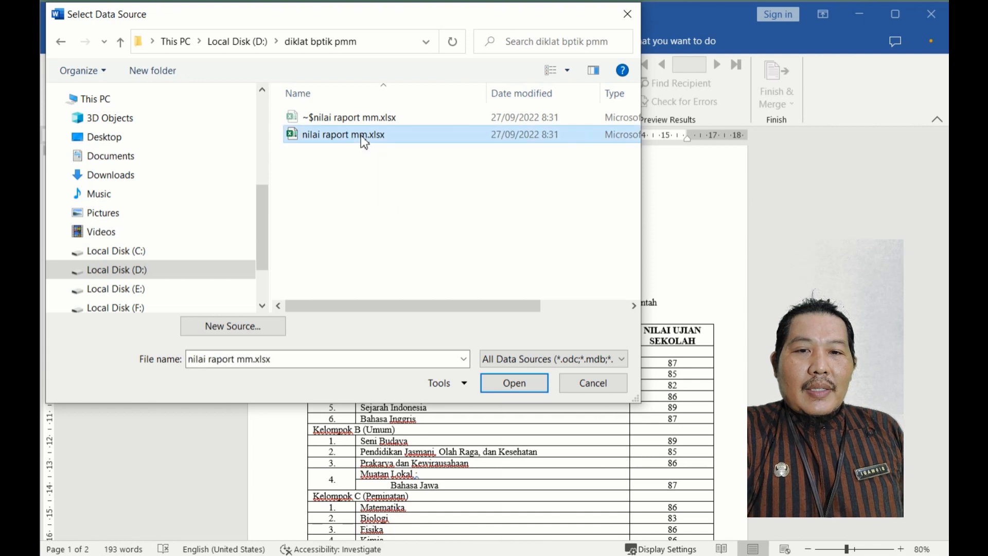
pyautogui.click(516, 384)
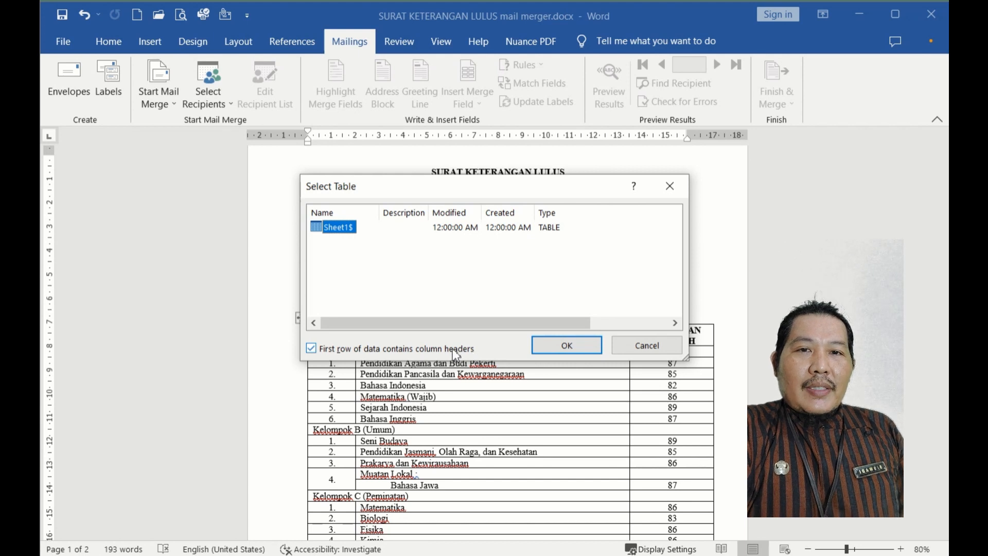
pyautogui.click(572, 350)
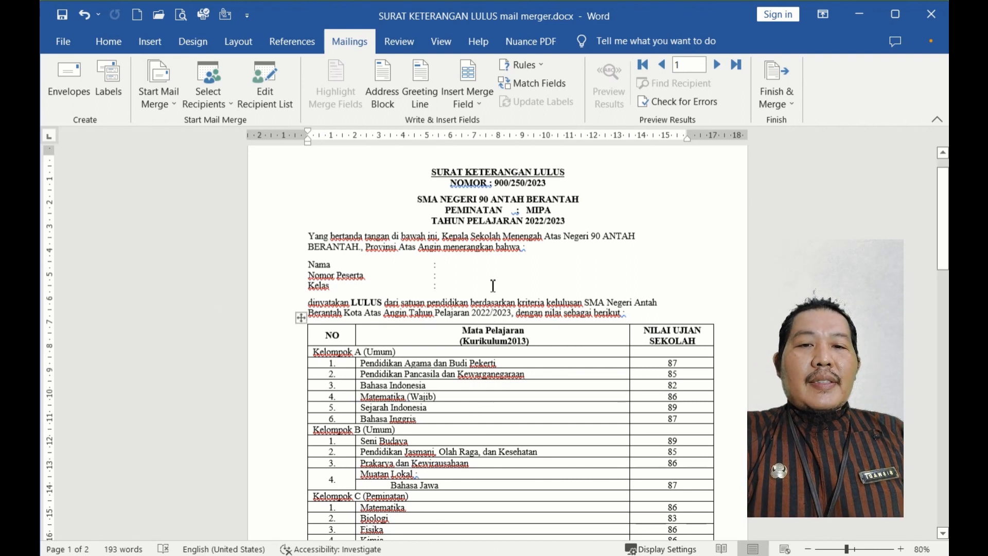
# Insert the NAMA merge field after the colon on the Nama line.
pyautogui.click(450, 265)
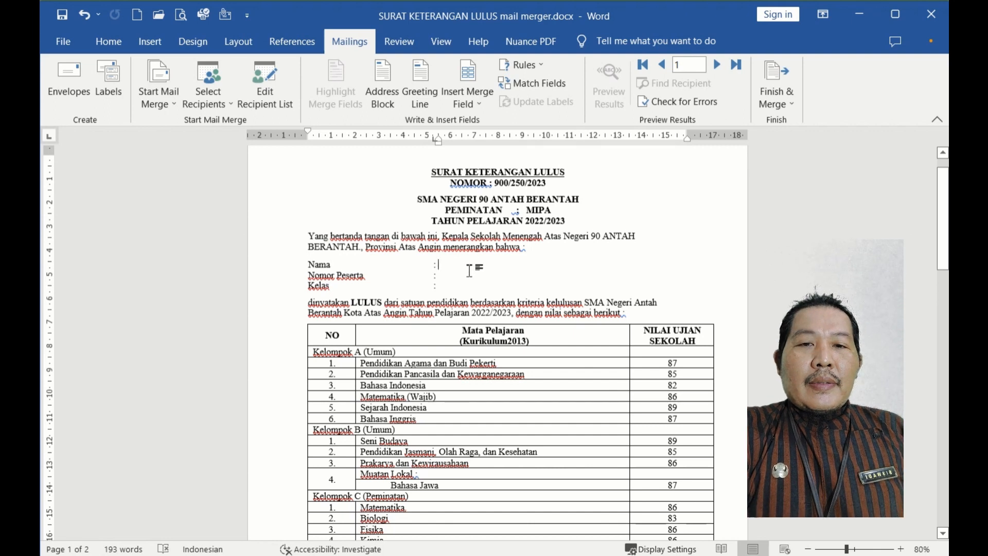
pyautogui.click(471, 89)
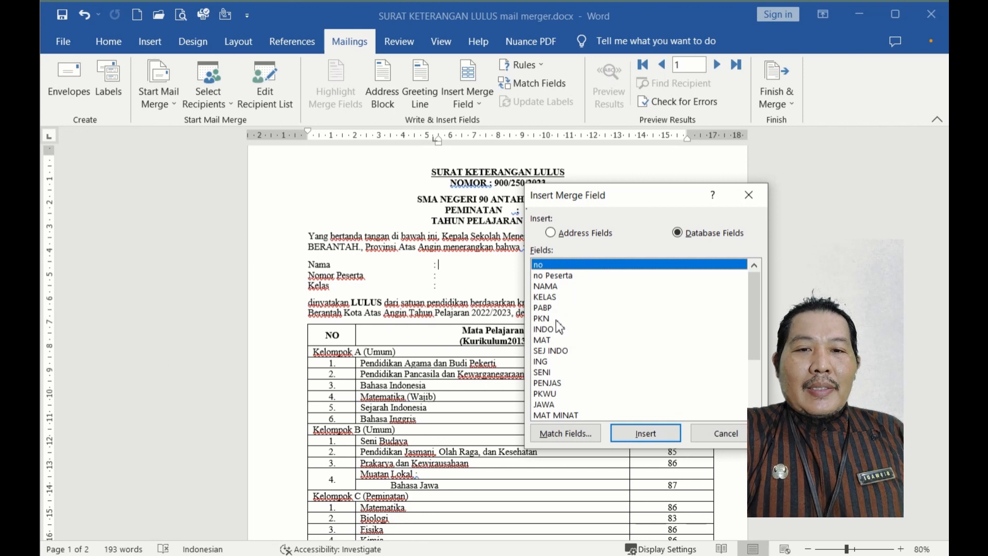
pyautogui.click(554, 288)
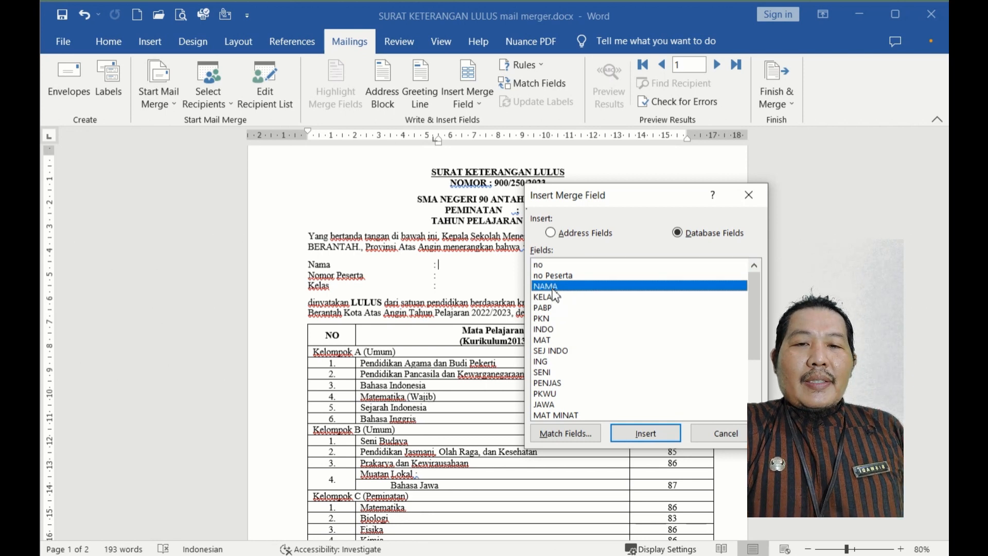
pyautogui.click(647, 434)
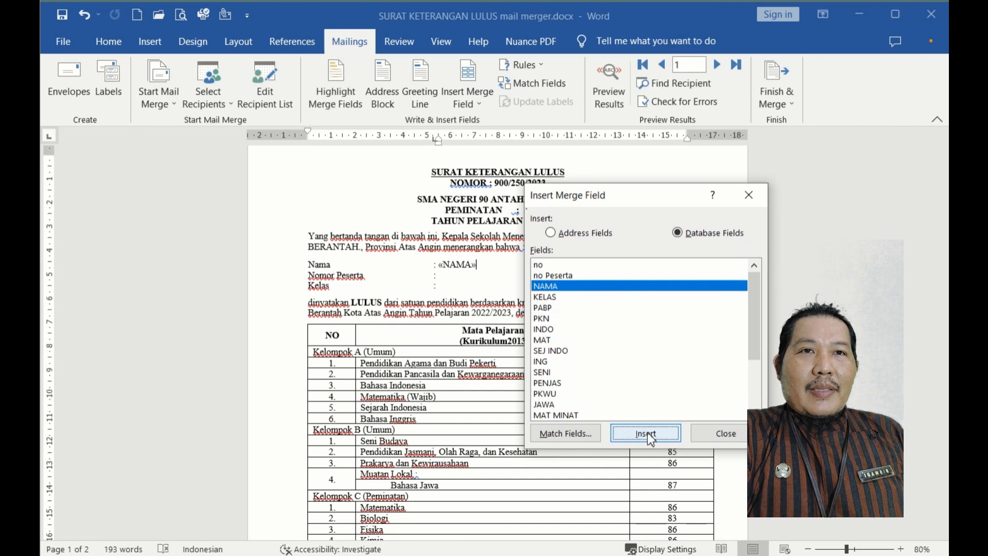
pyautogui.click(749, 202)
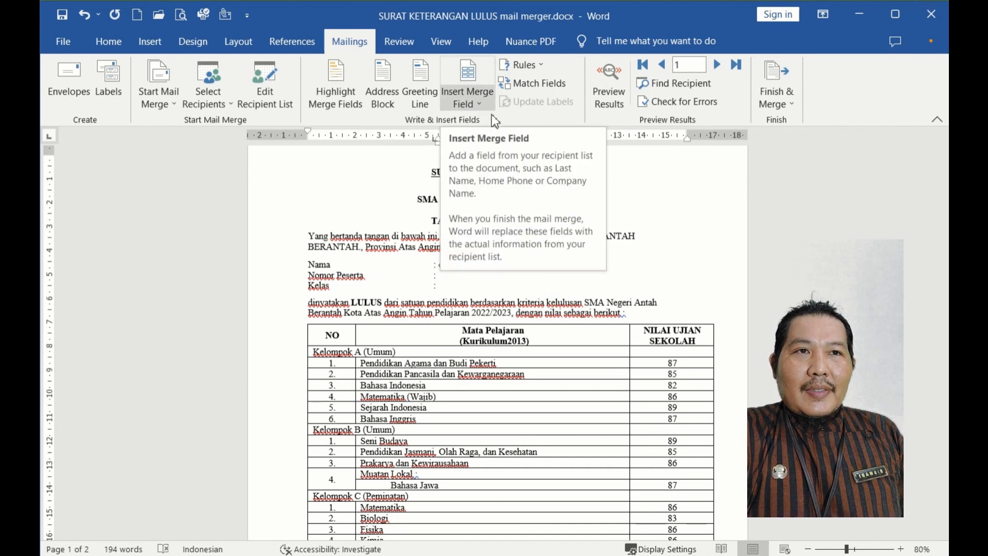
pyautogui.click(479, 105)
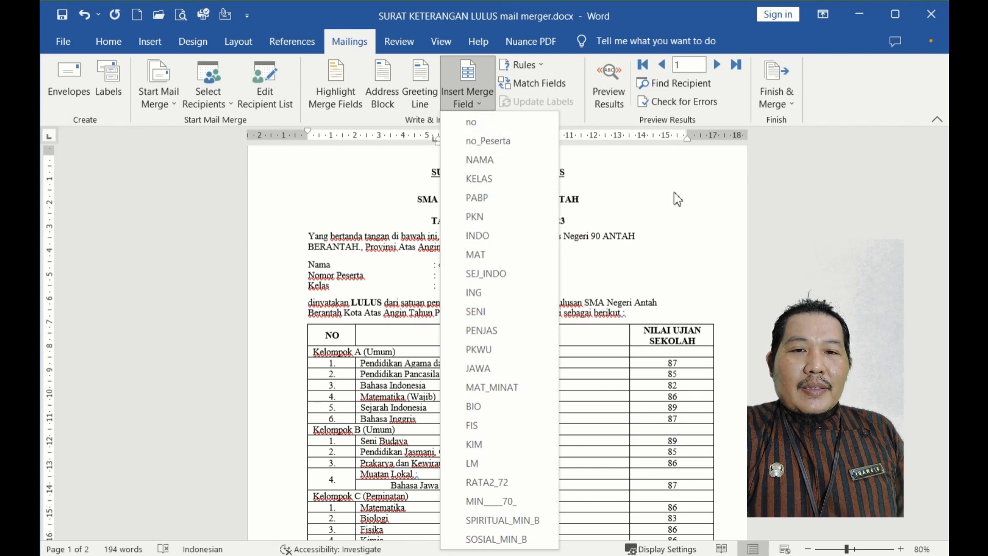
pyautogui.click(644, 195)
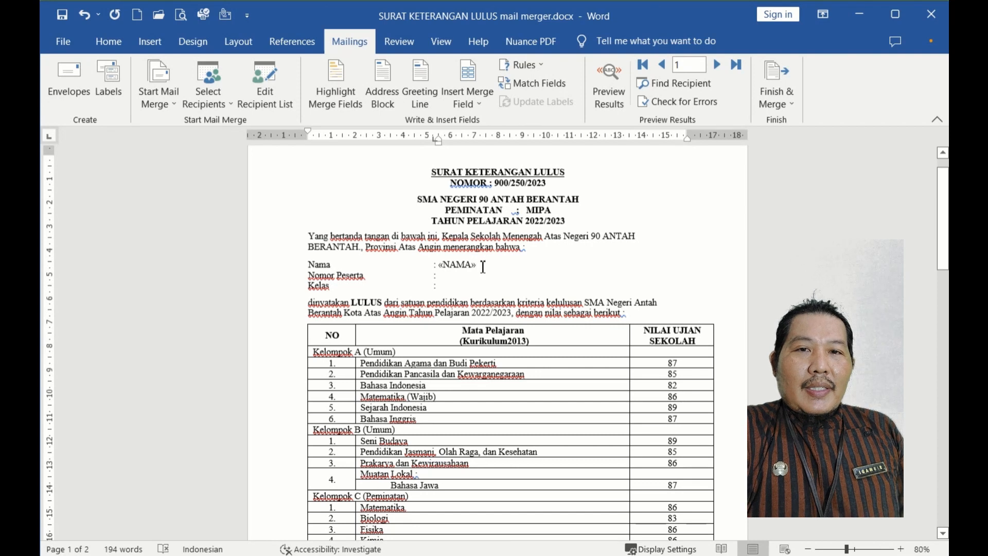
# Insert the no_Peserta merge field on the Nomor Peserta line and the KELAS field on the Kelas line.
pyautogui.click(475, 109)
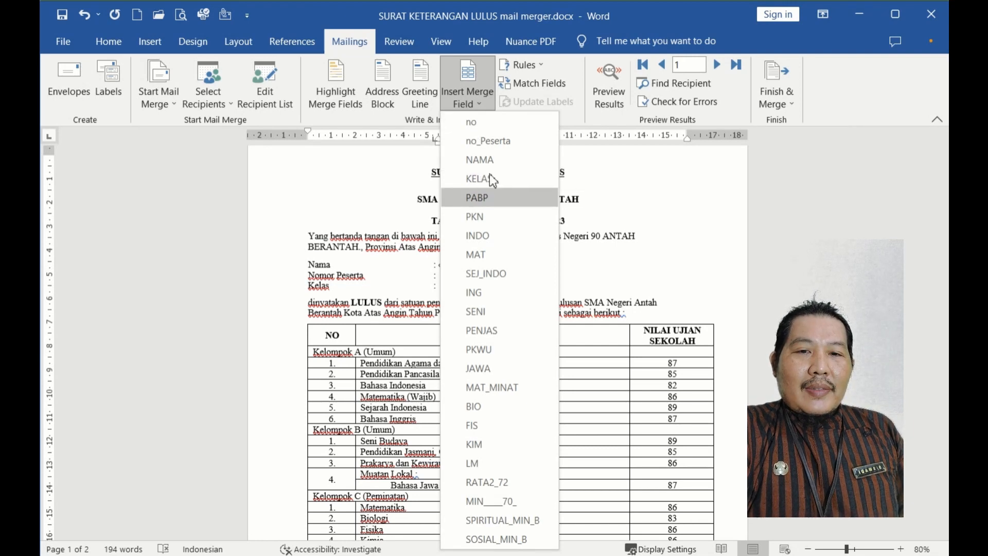
pyautogui.click(486, 97)
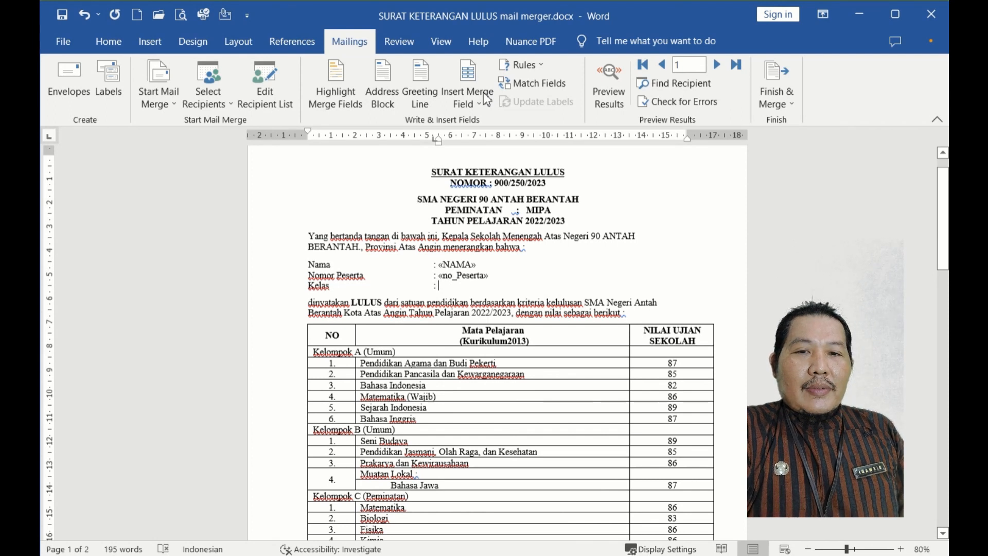
pyautogui.click(487, 98)
pyautogui.click(499, 181)
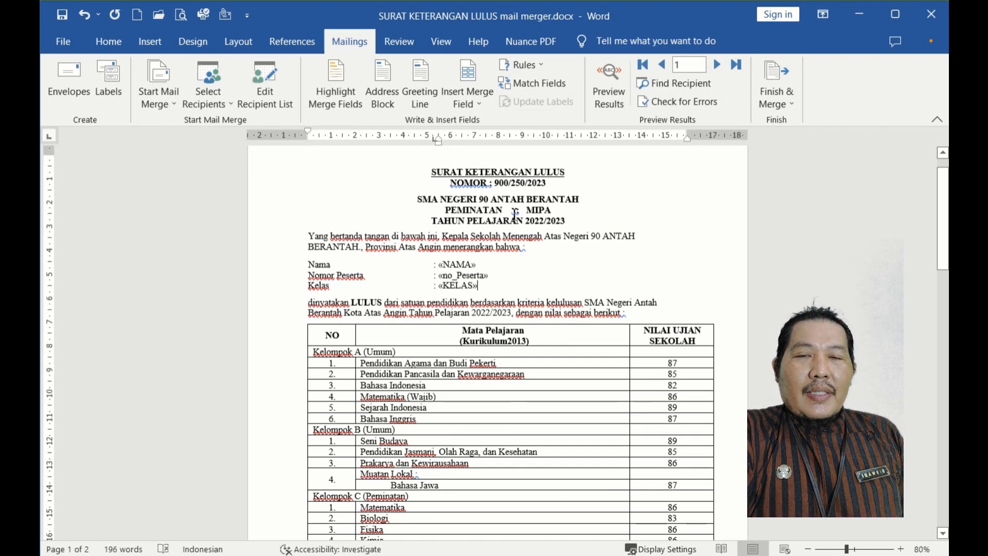
# Clear the sample grades of all six Kelompok A subjects and Seni Budaya in the Nilai Ujian Sekolah column.
pyautogui.scroll(-3, 515, 215)
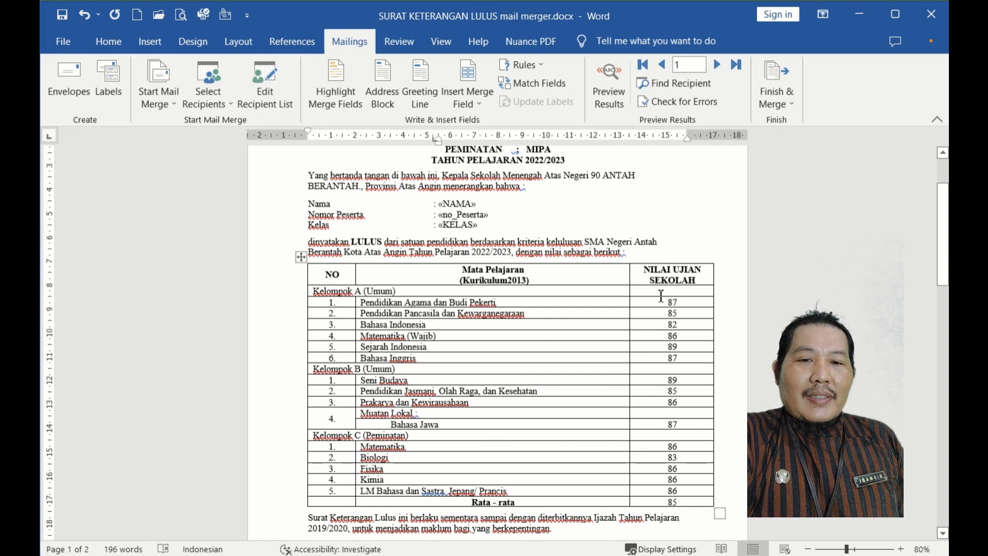
pyautogui.click(689, 303)
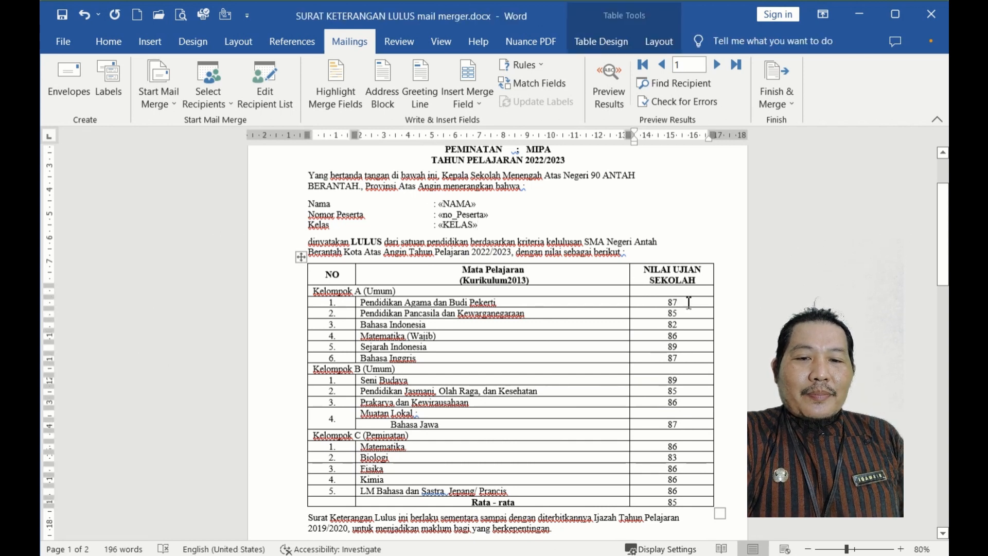
pyautogui.press('BackSpace')
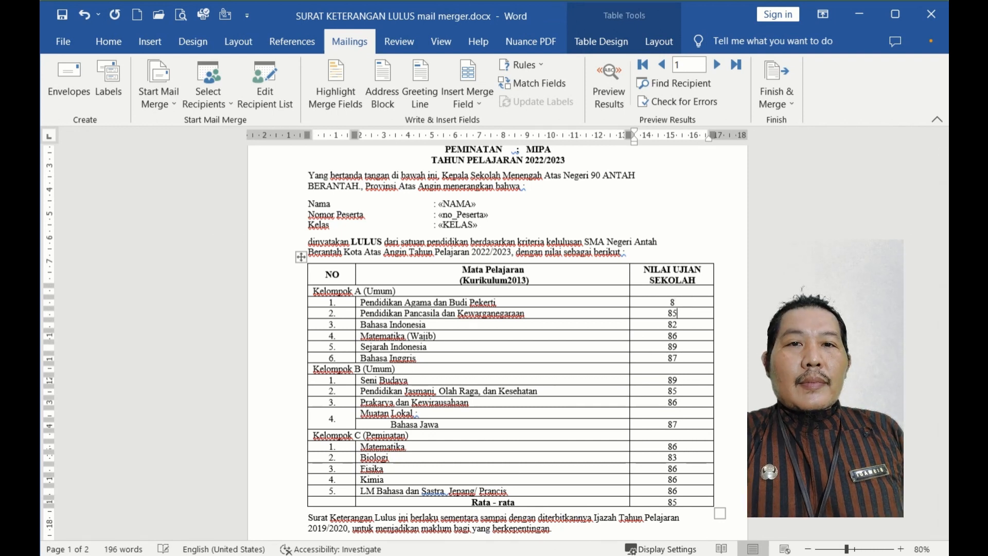
pyautogui.press('BackSpace')
pyautogui.press('BackSpace')
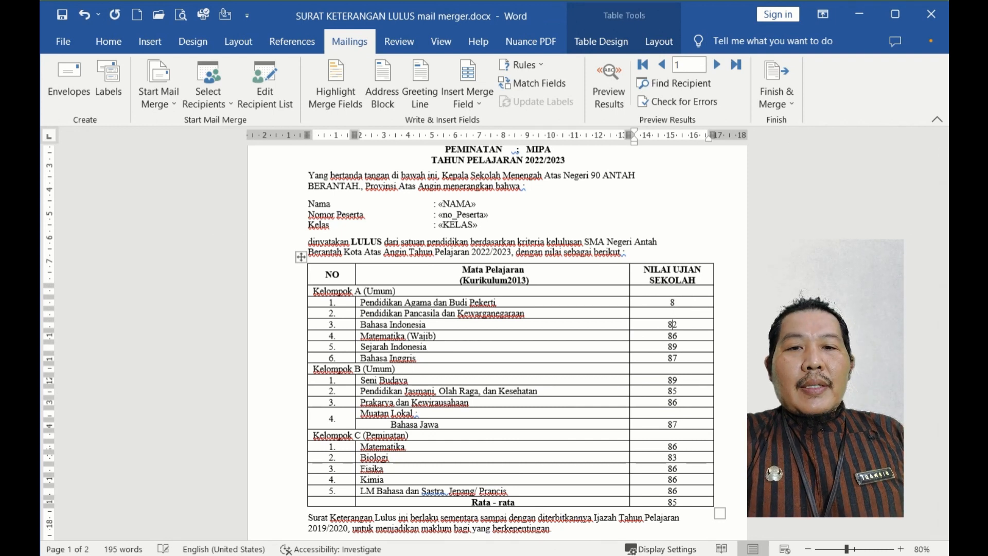
pyautogui.doubleClick(672, 324)
pyautogui.press('BackSpace')
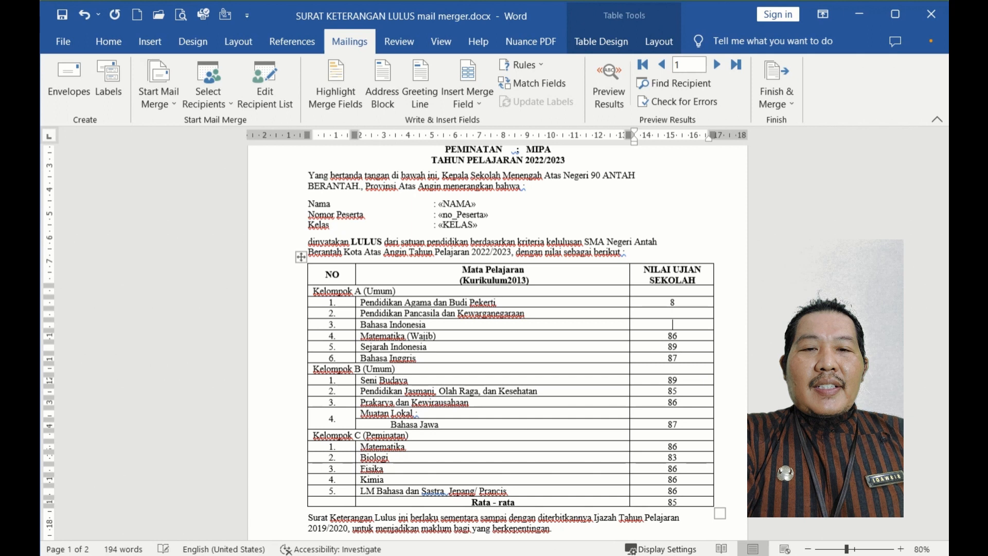
pyautogui.doubleClick(672, 336)
pyautogui.press('BackSpace')
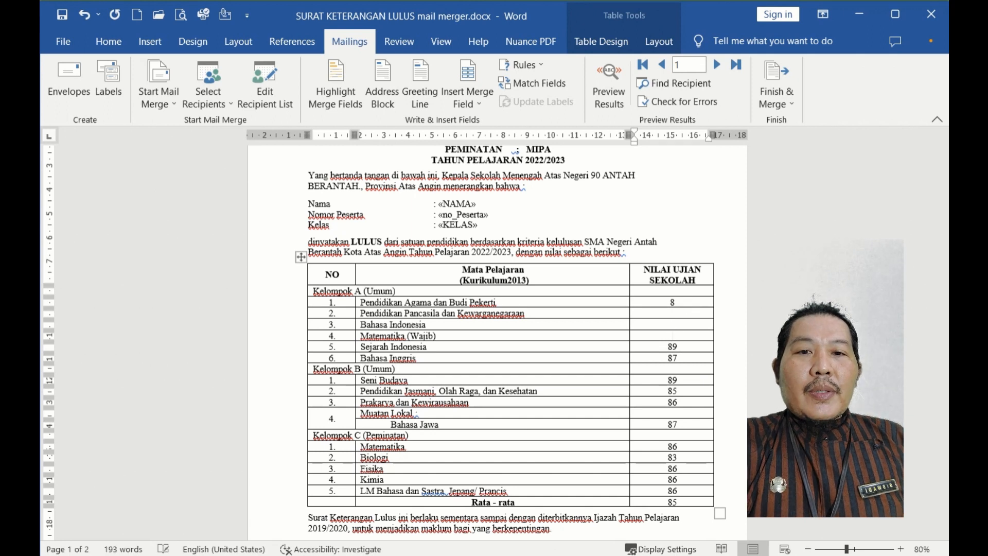
pyautogui.doubleClick(672, 347)
pyautogui.press('BackSpace')
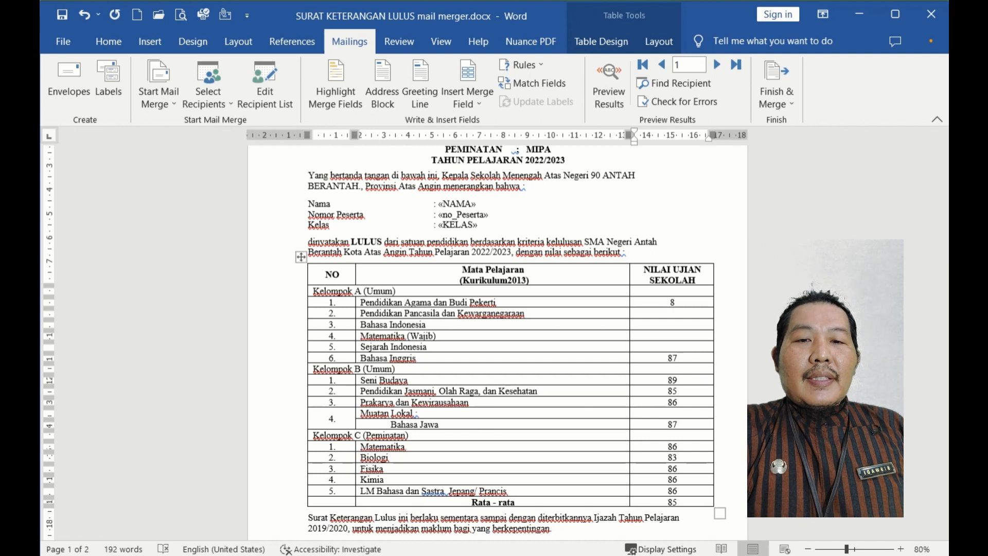
pyautogui.doubleClick(672, 358)
pyautogui.press('BackSpace')
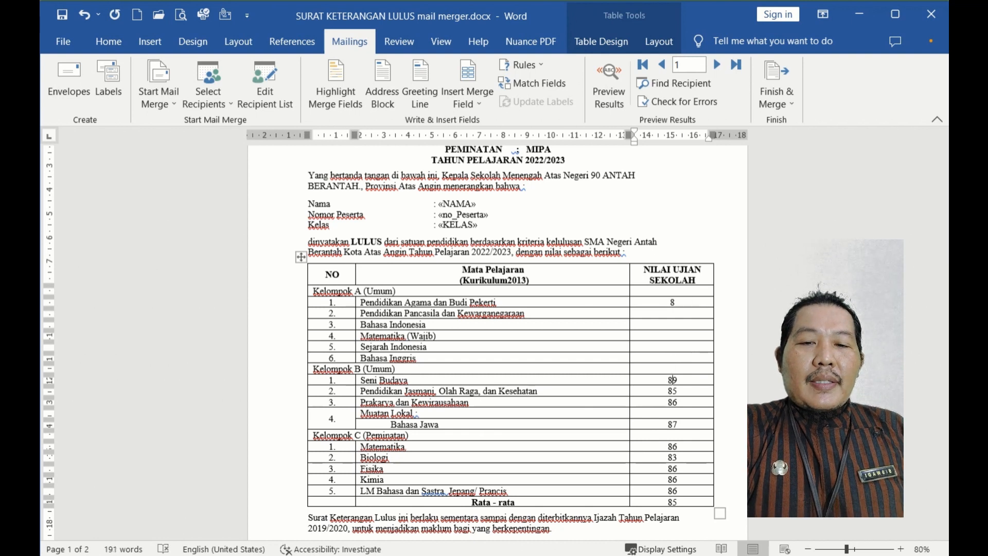
pyautogui.press('Down')
pyautogui.press('Down')
pyautogui.press('Delete')
pyautogui.press('BackSpace')
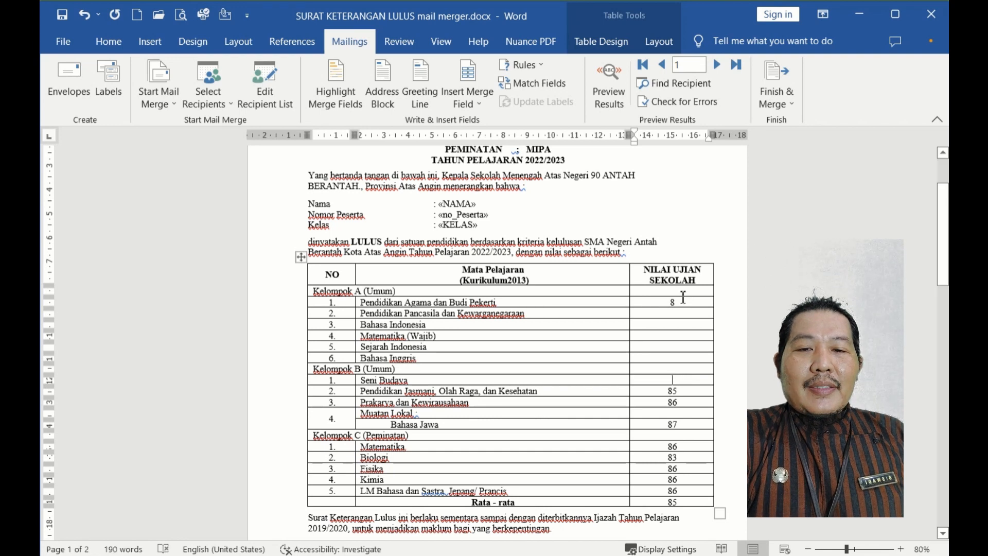
pyautogui.press('BackSpace')
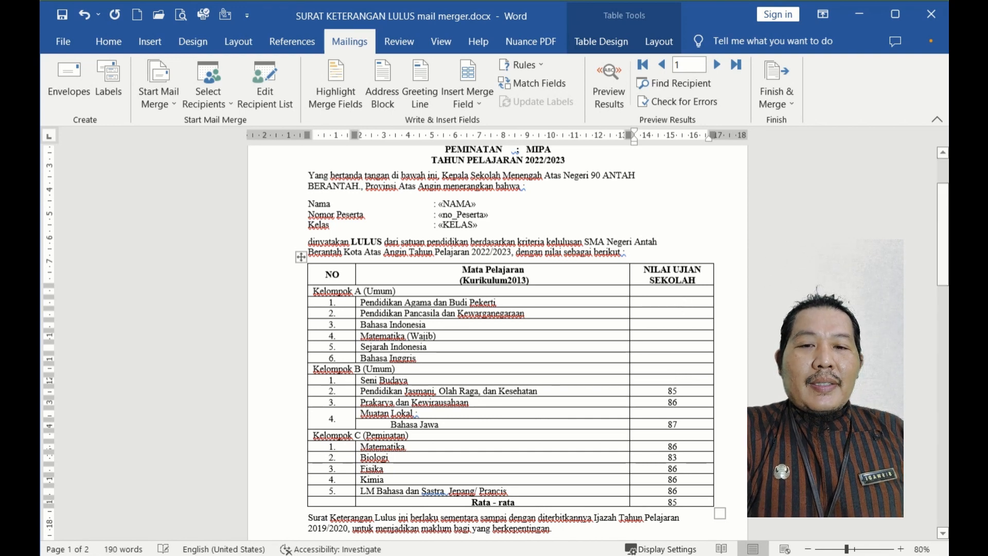
# Insert the PABP merge field in the Pendidikan Agama dan Budi Pekerti grade cell and PKN in the Pendidikan Pancasila dan Kewarganegaraan cell.
pyautogui.scroll(3, 536, 289)
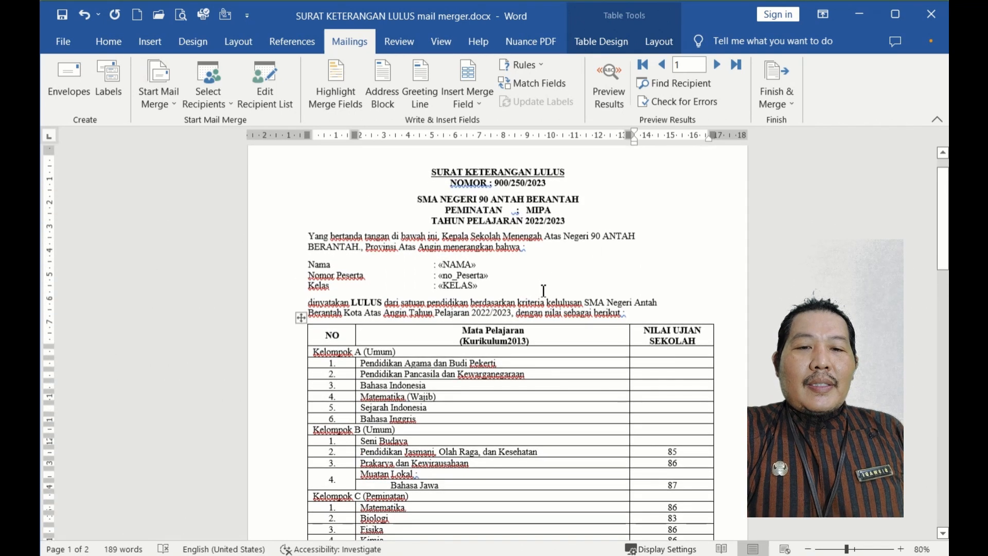
pyautogui.scroll(-2, 570, 259)
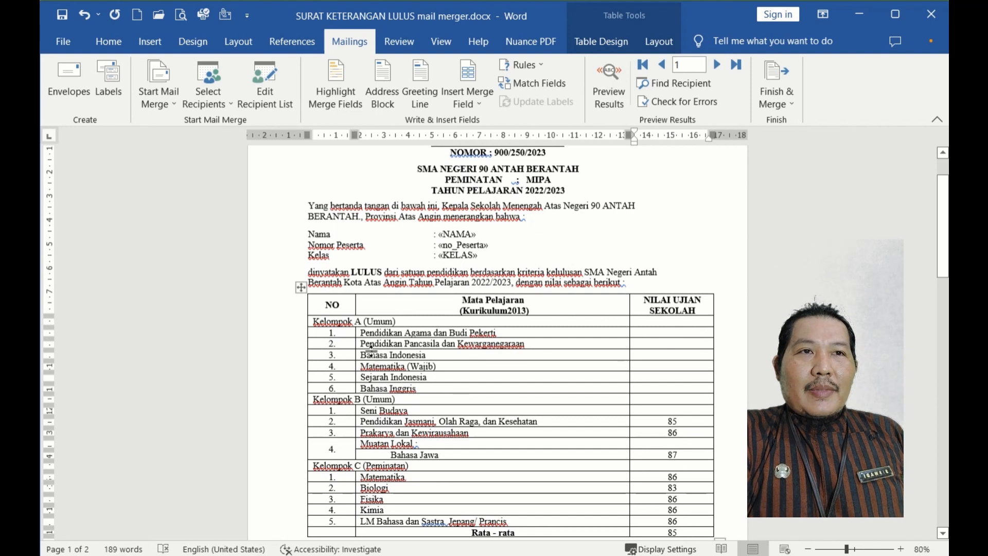
pyautogui.click(672, 334)
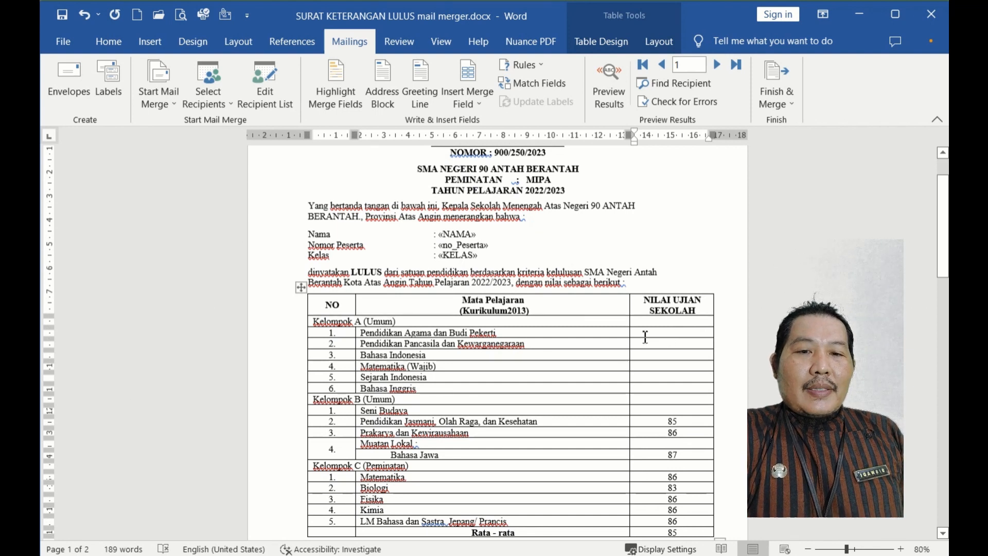
pyautogui.click(478, 98)
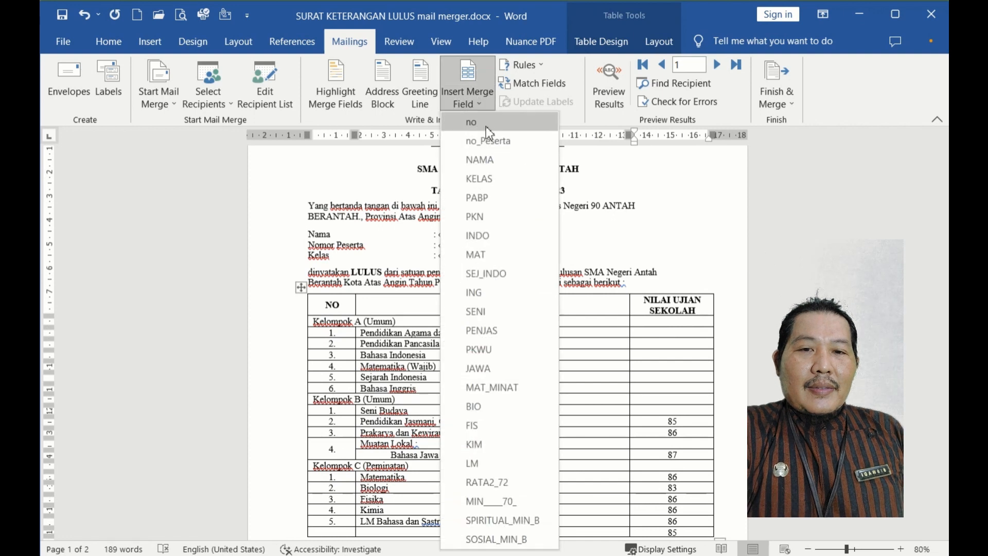
pyautogui.click(496, 204)
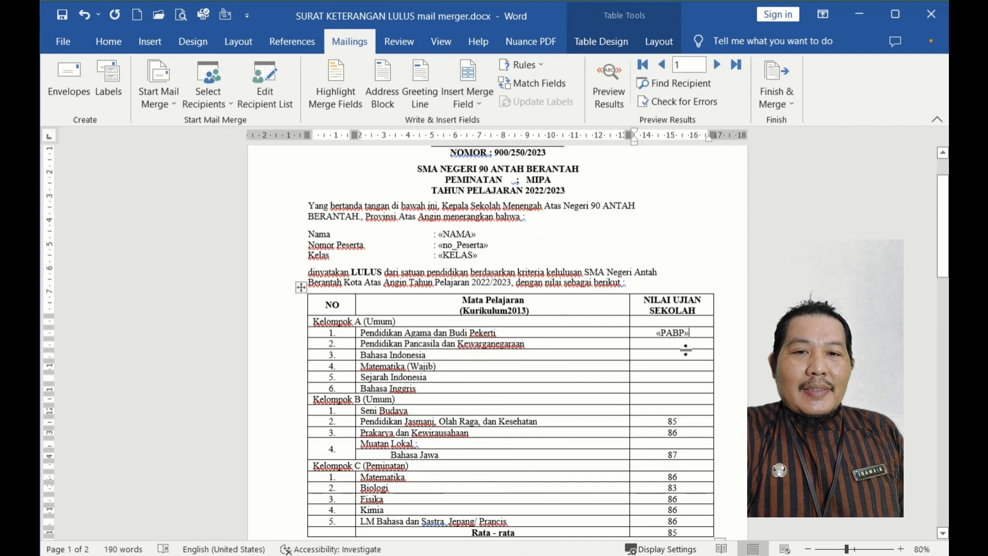
pyautogui.click(483, 107)
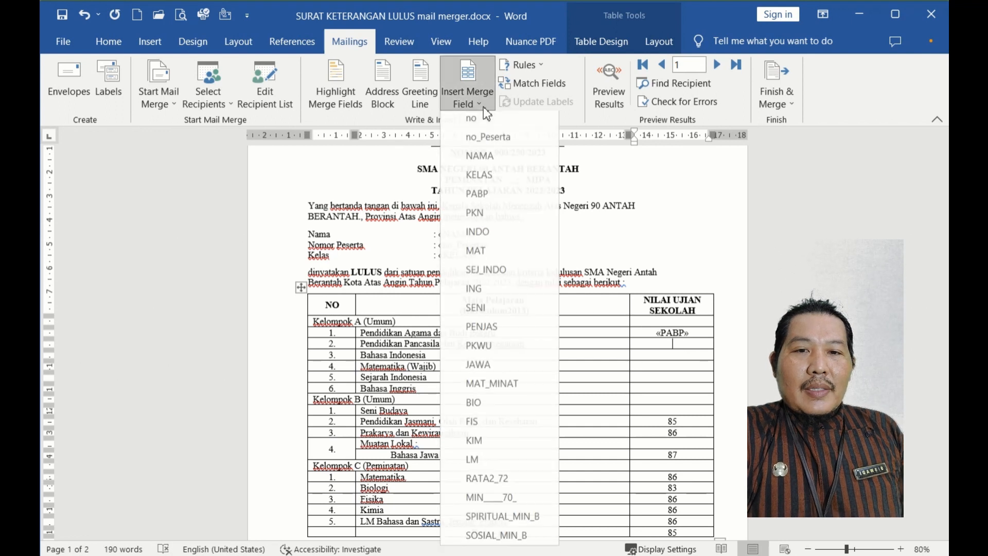
pyautogui.click(478, 216)
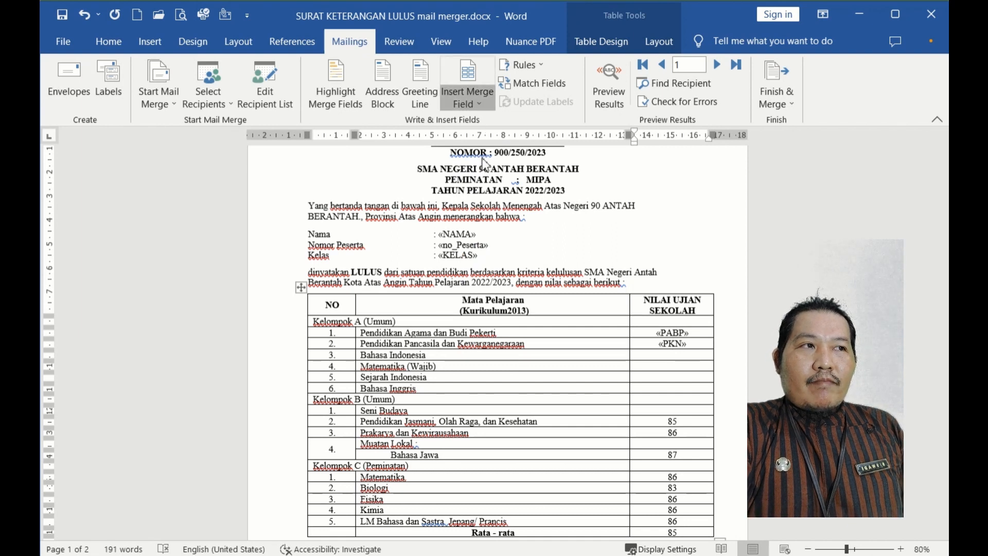
# Insert the SEJ_INDO merge field in the Bahasa Indonesia grade cell and the MAT field in the Matematika (Wajib) grade cell.
pyautogui.click(468, 98)
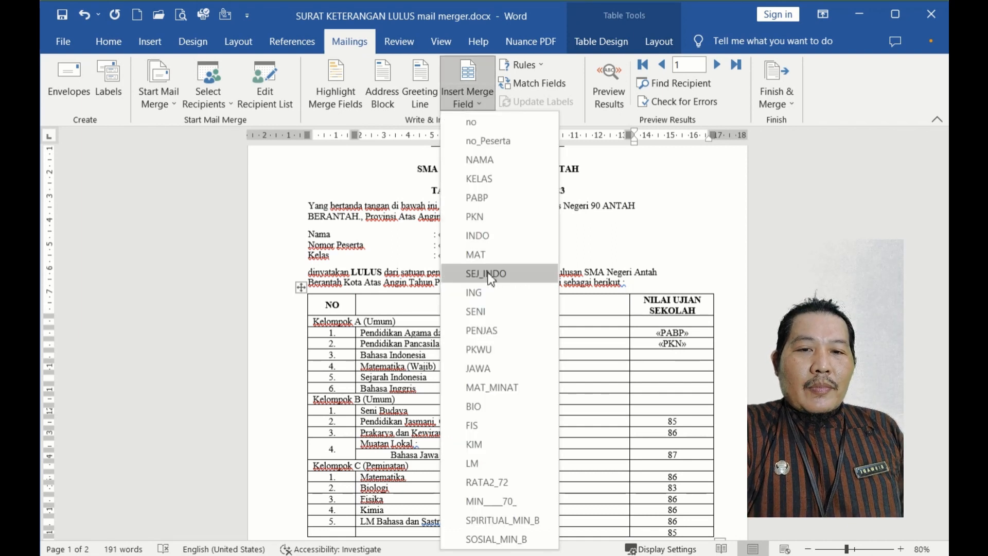
pyautogui.click(694, 355)
pyautogui.write('«SEJ_INDO»')
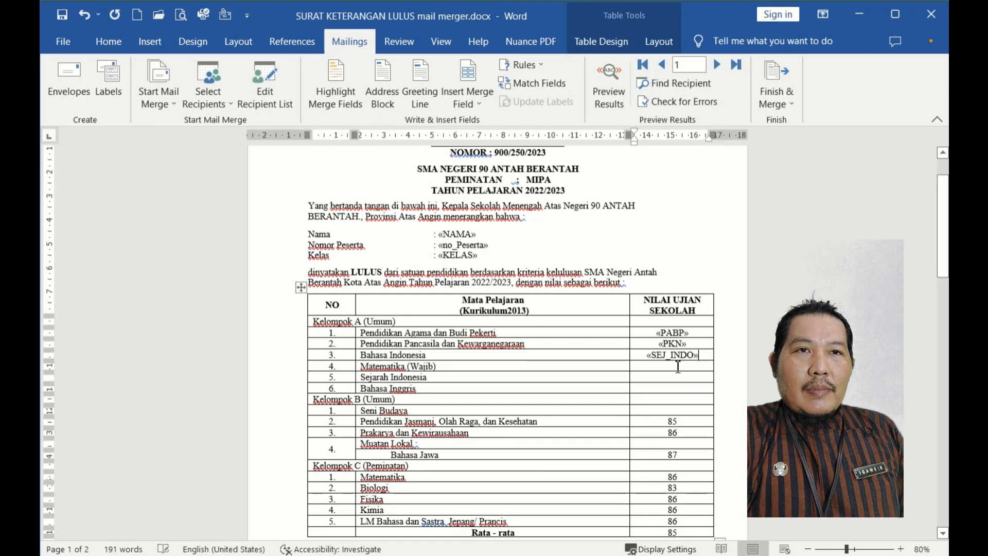
pyautogui.click(676, 366)
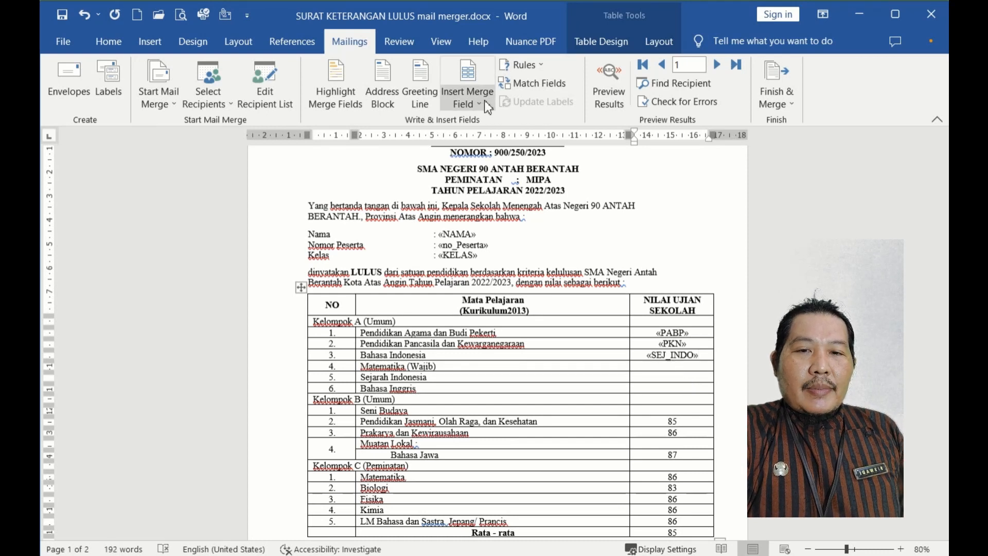
pyautogui.click(479, 103)
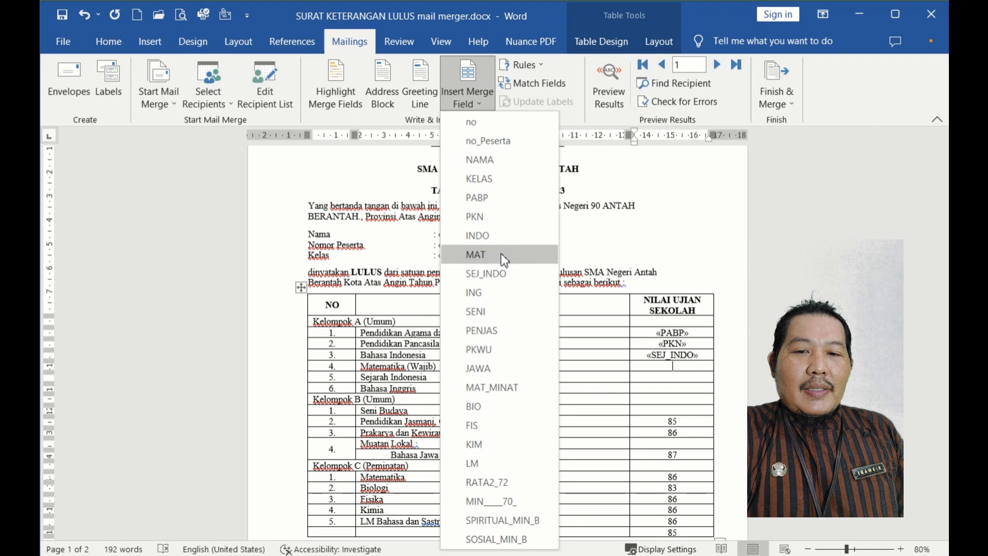
pyautogui.click(502, 253)
# Insert the SEJ_INDO merge field in the Sejarah Indonesia grade cell and the ING field in the Bahasa Inggris grade cell.
pyautogui.click(665, 378)
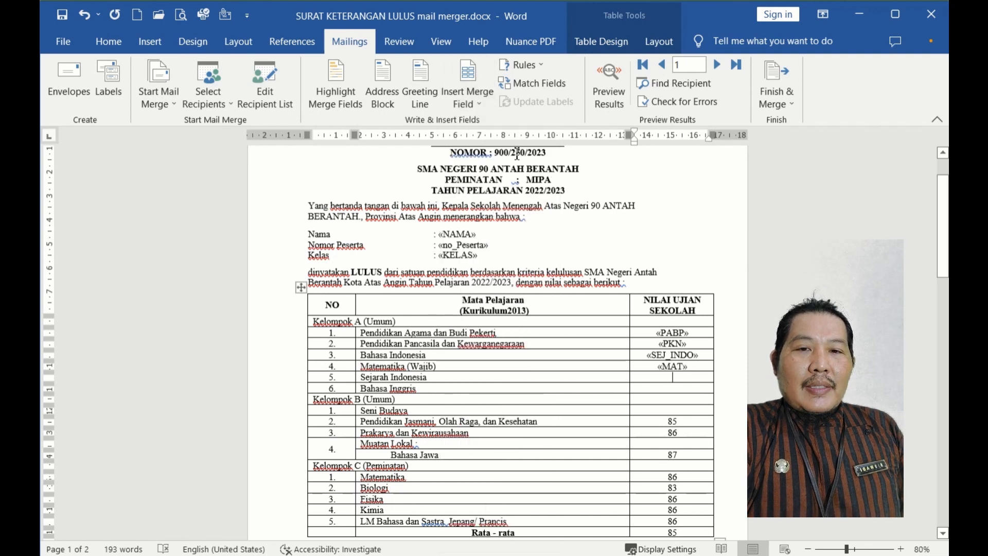
pyautogui.click(480, 104)
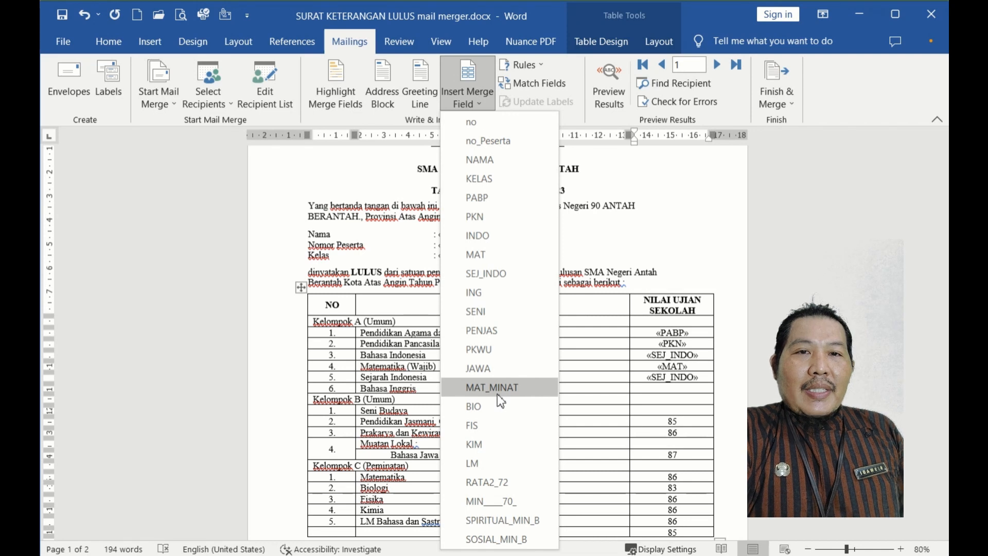
pyautogui.click(496, 297)
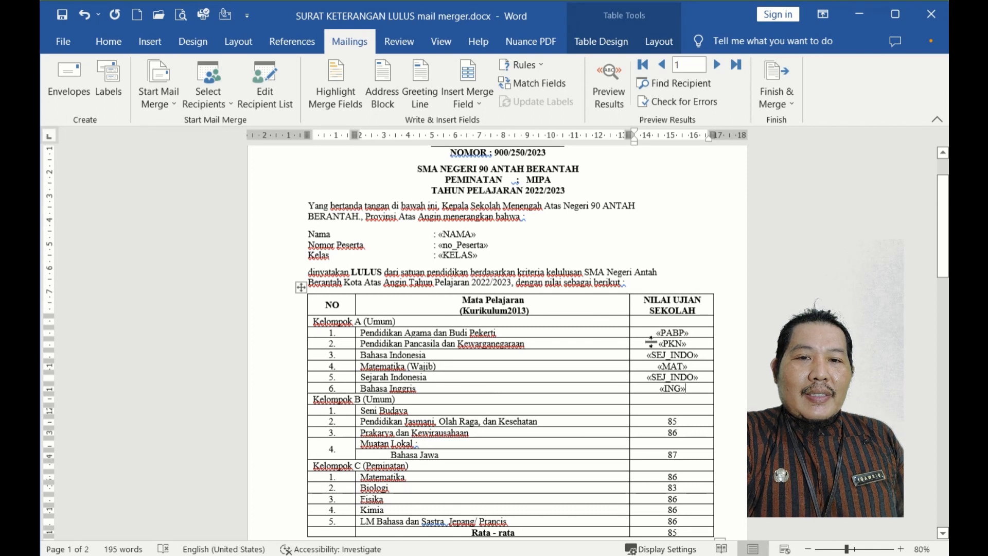
pyautogui.click(705, 360)
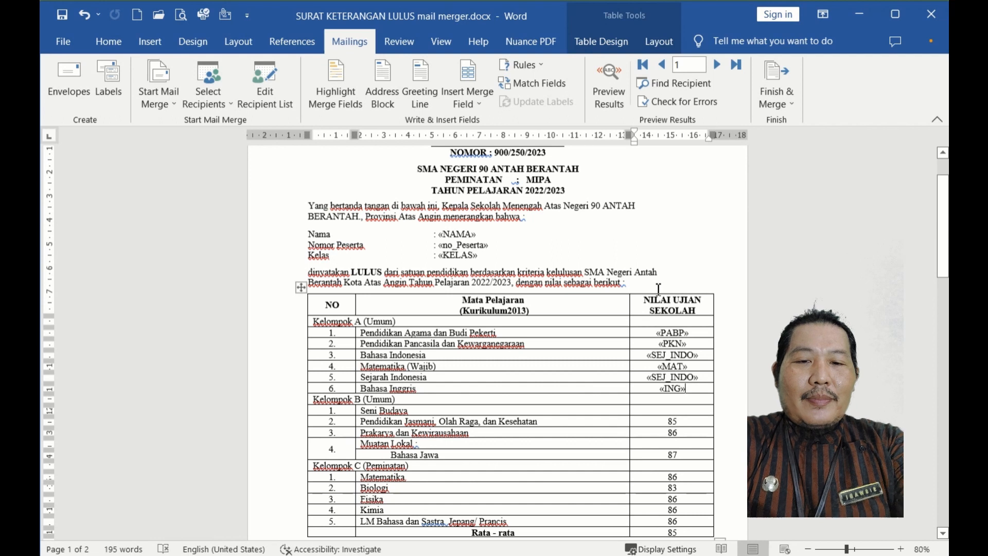
# Preview the merge results in the letter and advance to record 2.
pyautogui.scroll(1, 658, 289)
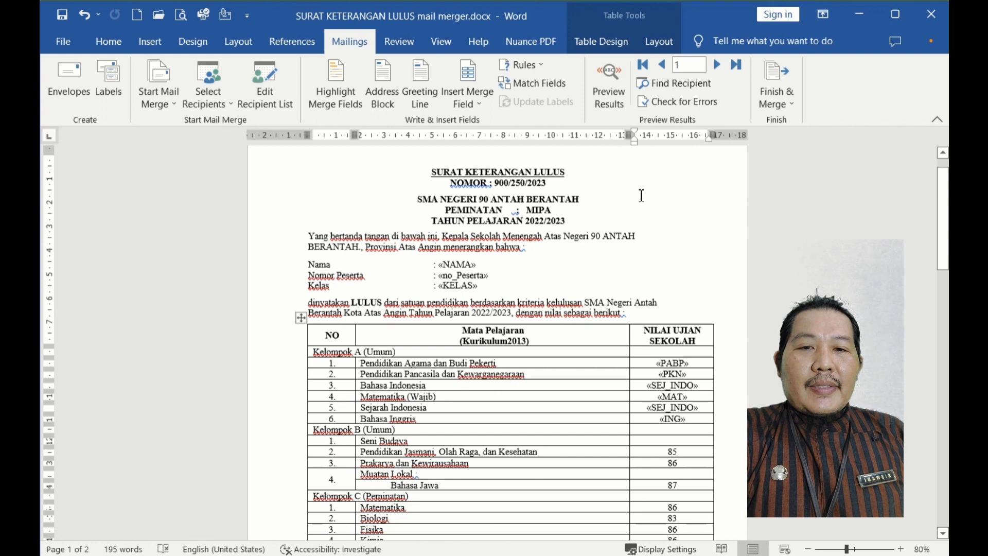
pyautogui.click(610, 90)
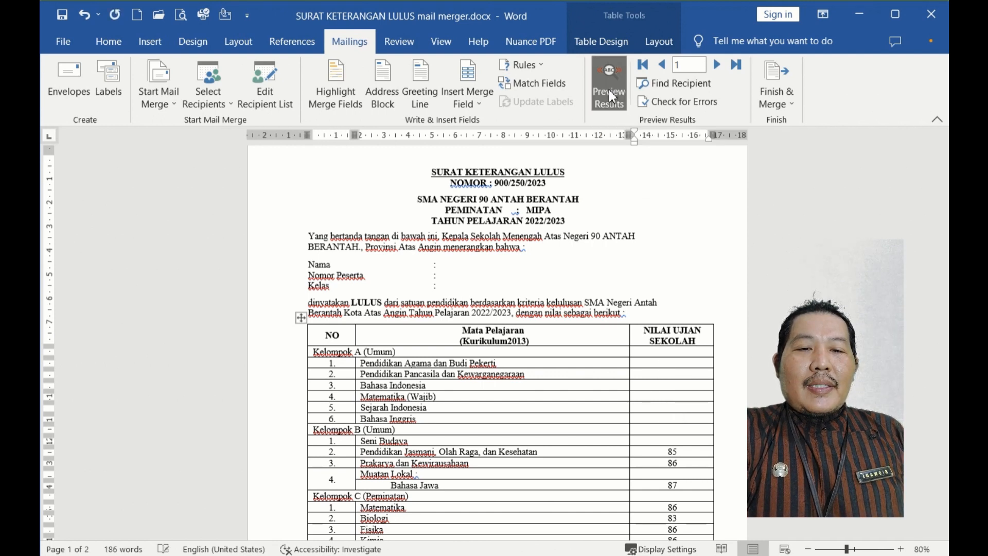
pyautogui.click(717, 72)
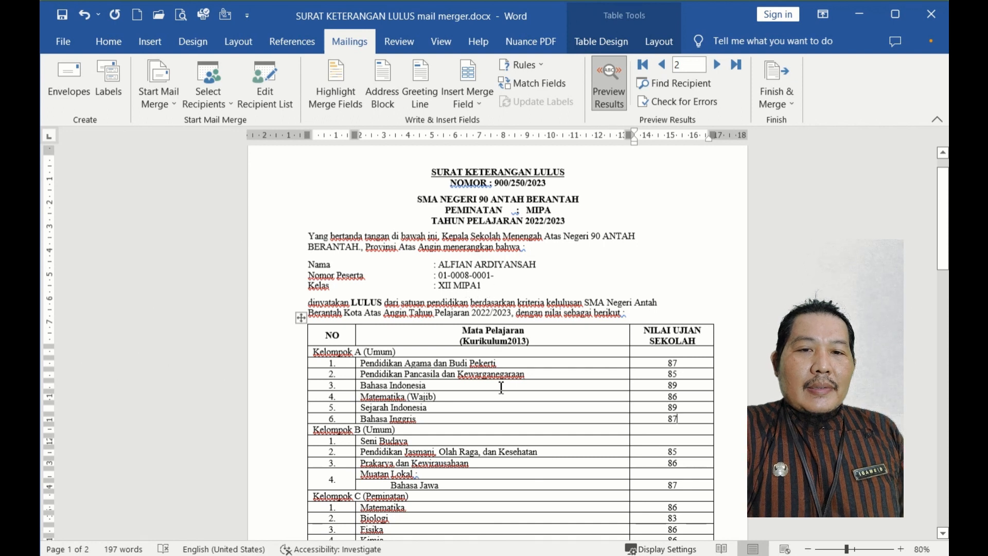
# Compare the previewed record with the first student row in the Excel workbook, return to Word, and preview record 3.
pyautogui.hotkey('alt', 'Tab')
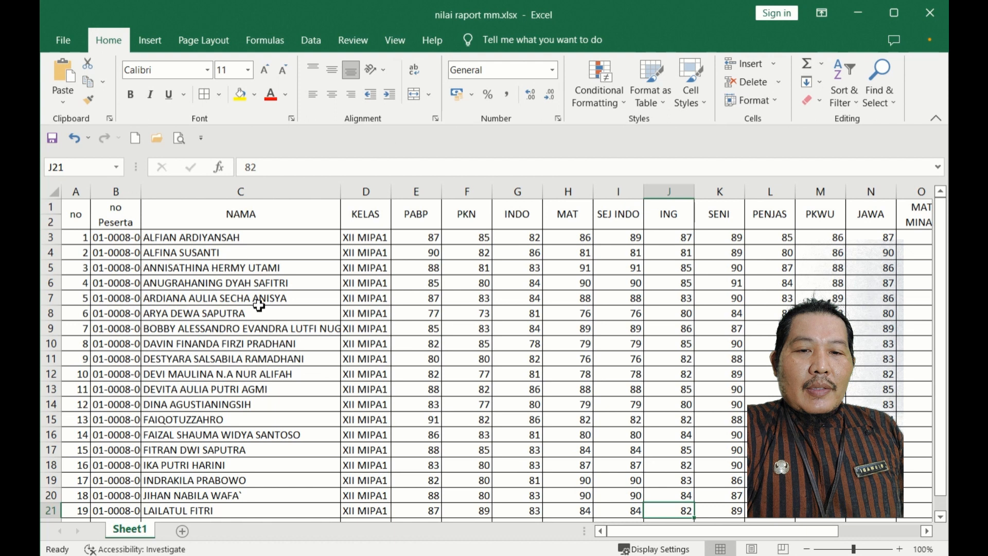
pyautogui.click(133, 240)
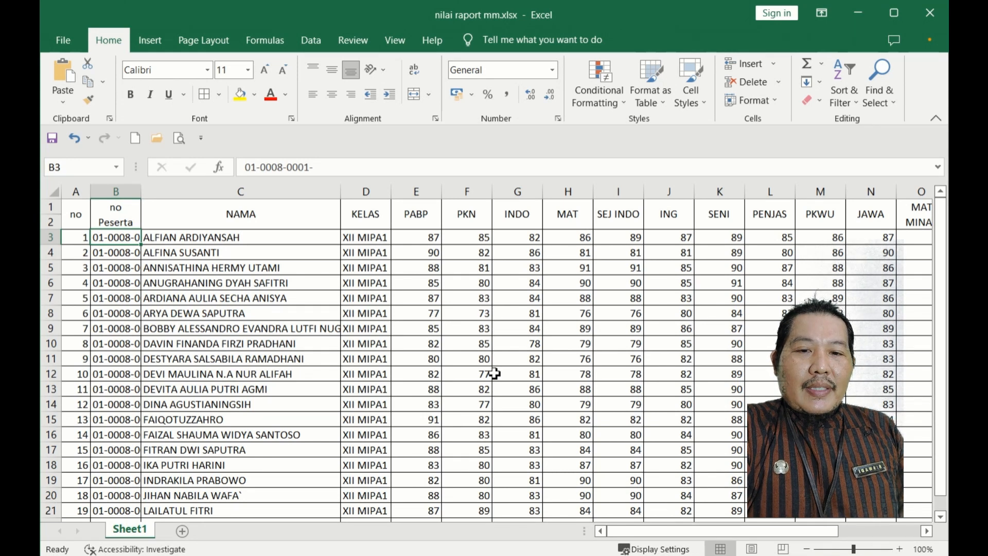
pyautogui.hotkey('alt', 'Tab')
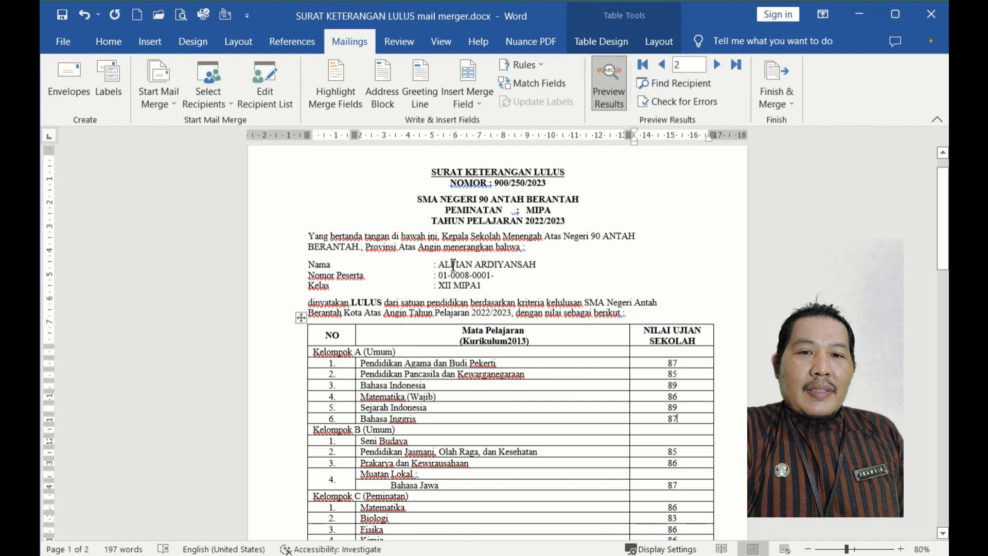
pyautogui.click(716, 69)
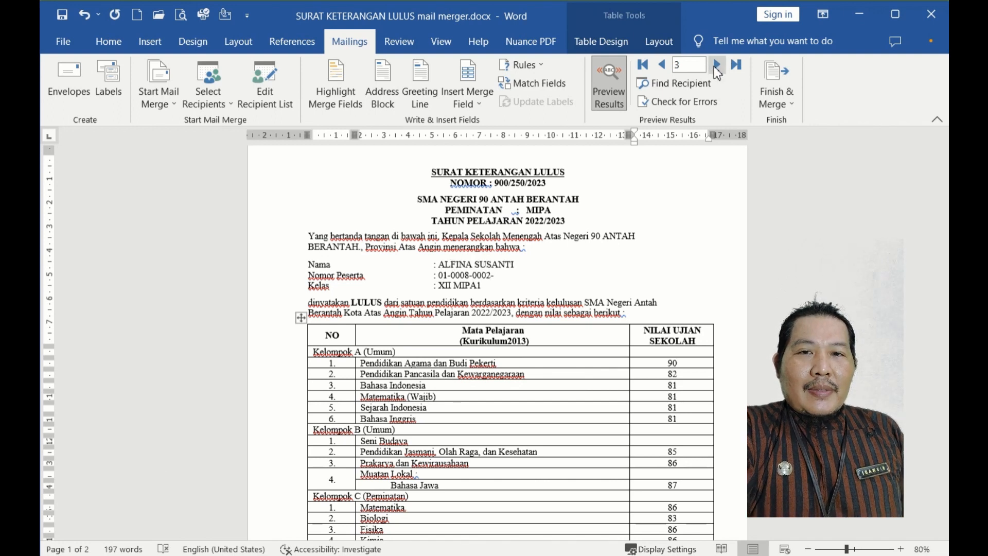
# Advance the merge preview to record 5 and review the available options for finishing the merge.
pyautogui.click(717, 69)
pyautogui.click(716, 69)
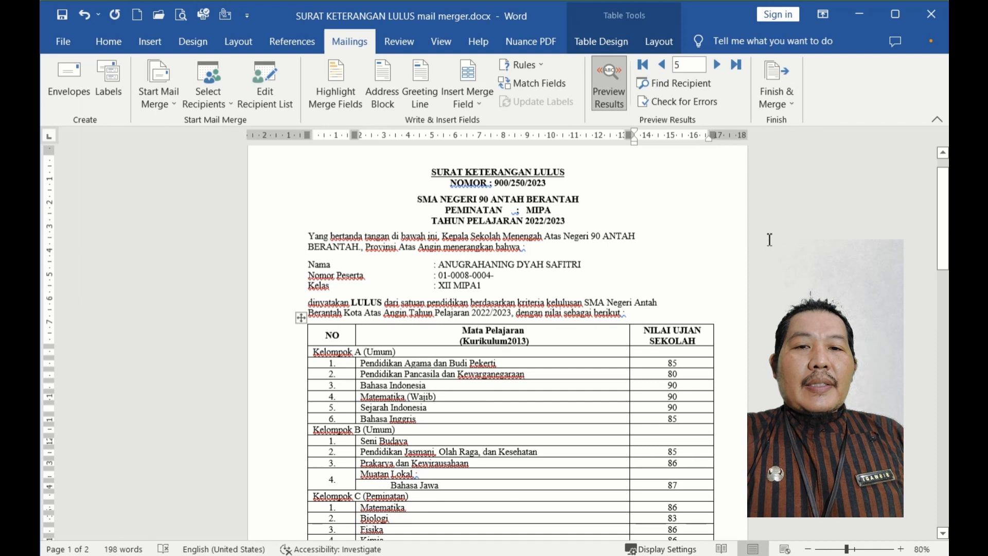
pyautogui.click(789, 102)
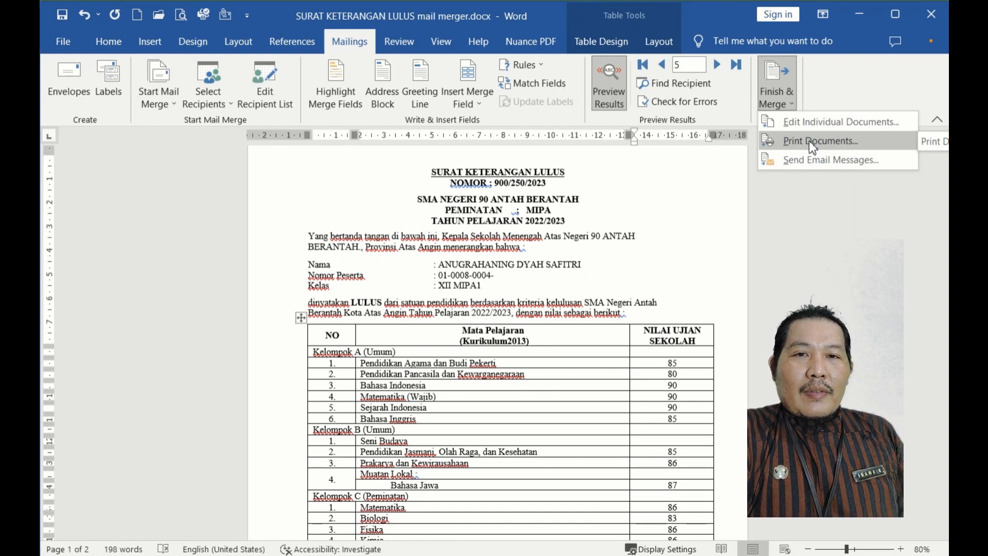
pyautogui.click(836, 192)
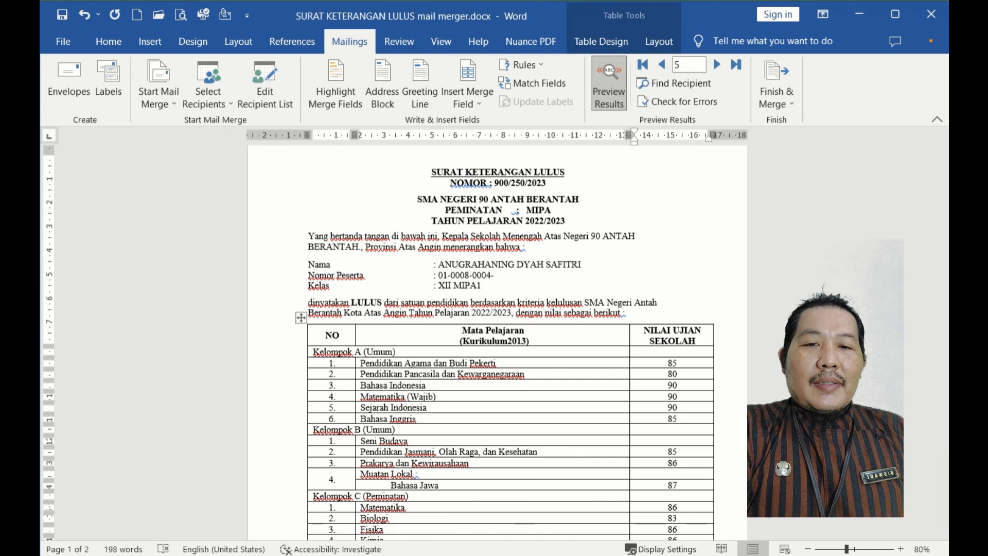
# Switch to the nilai raport mm.xlsx workbook in Excel to view the student grade data, and return to the Word letter.
pyautogui.moveTo(431, 555)
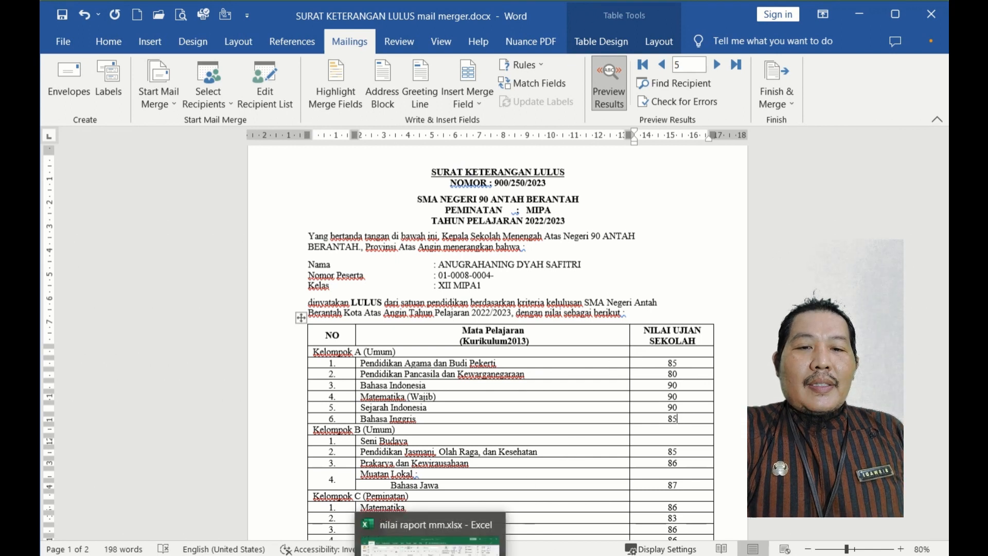
pyautogui.click(675, 248)
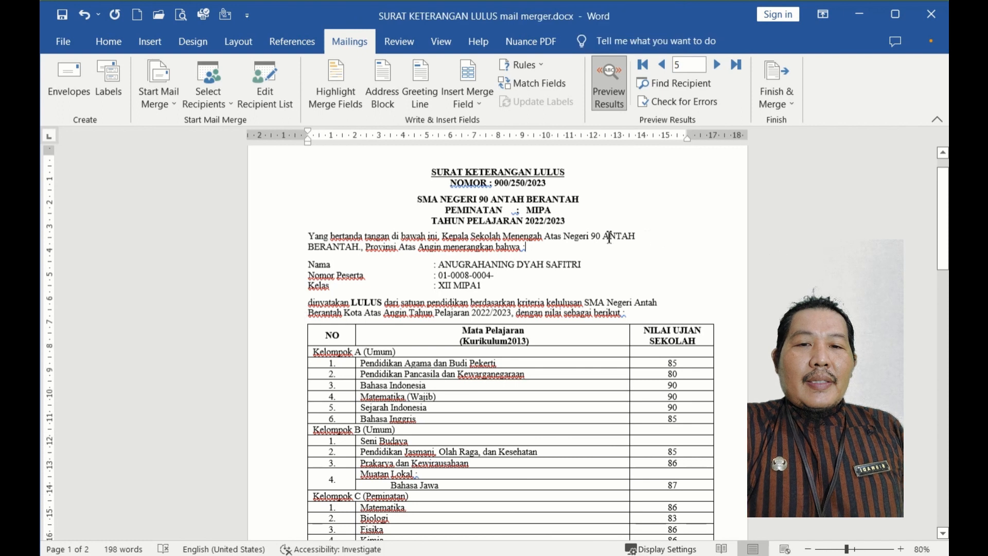
pyautogui.click(430, 554)
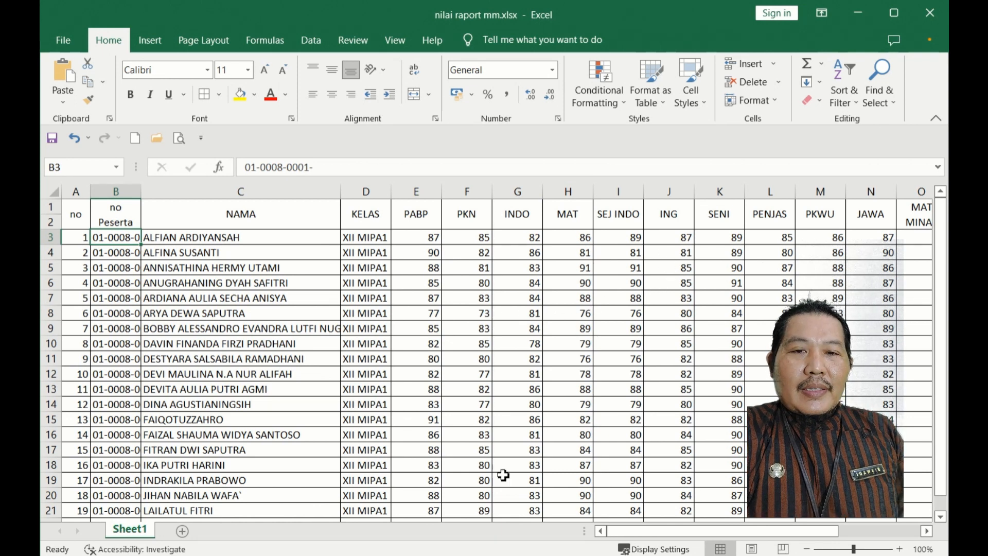
pyautogui.hotkey('alt', 'Tab')
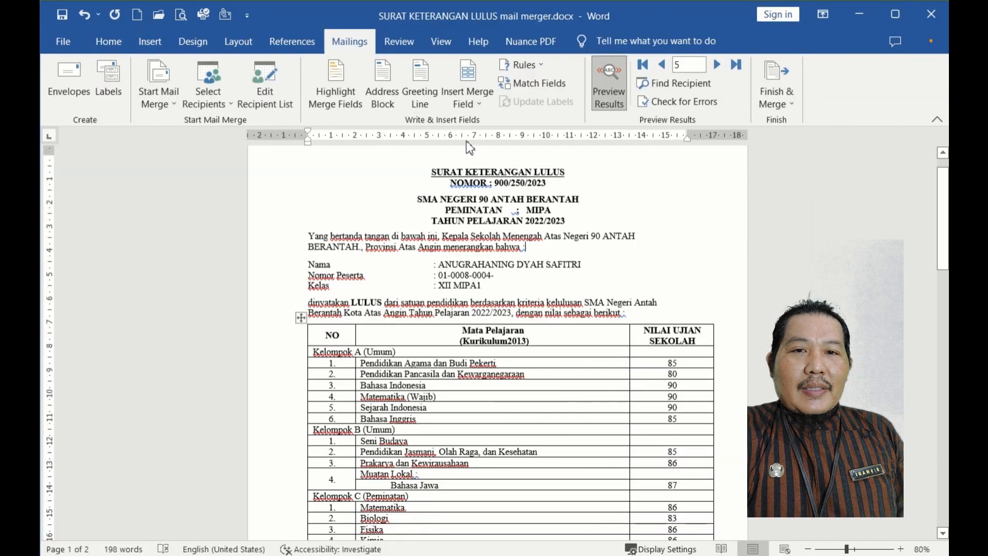
# Save the mail merge letter, view the Excel grade workbook again, and return to Word.
pyautogui.click(63, 16)
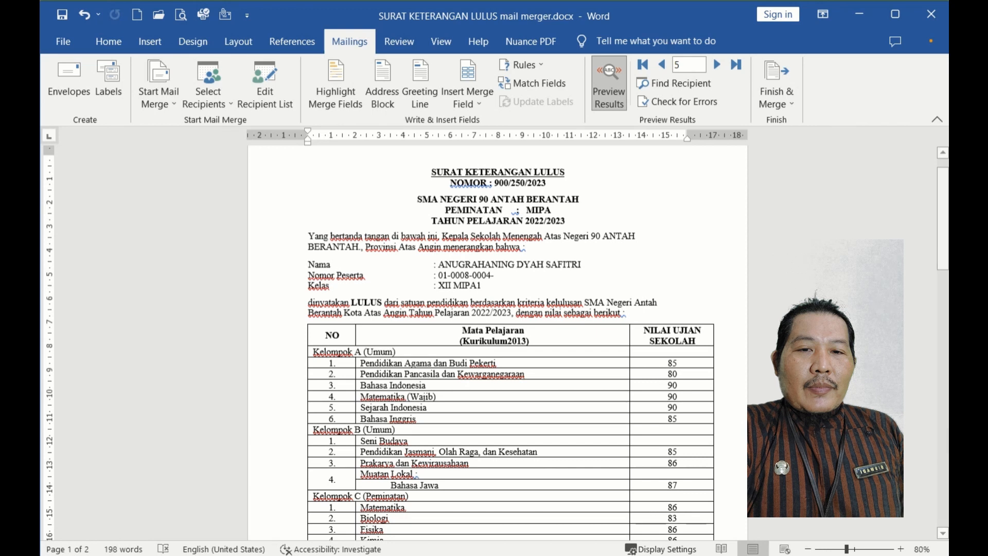
pyautogui.click(930, 14)
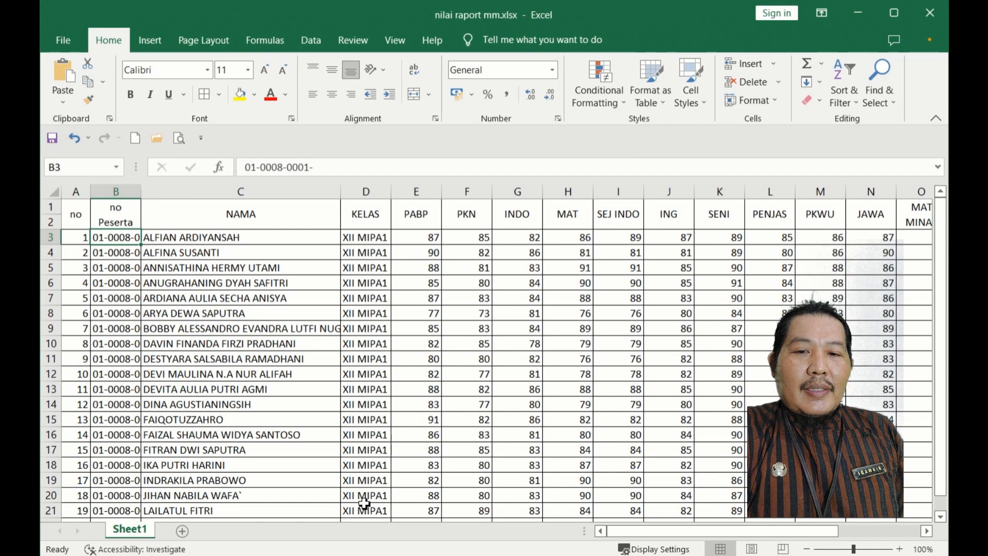
pyautogui.hotkey('alt', 'Tab')
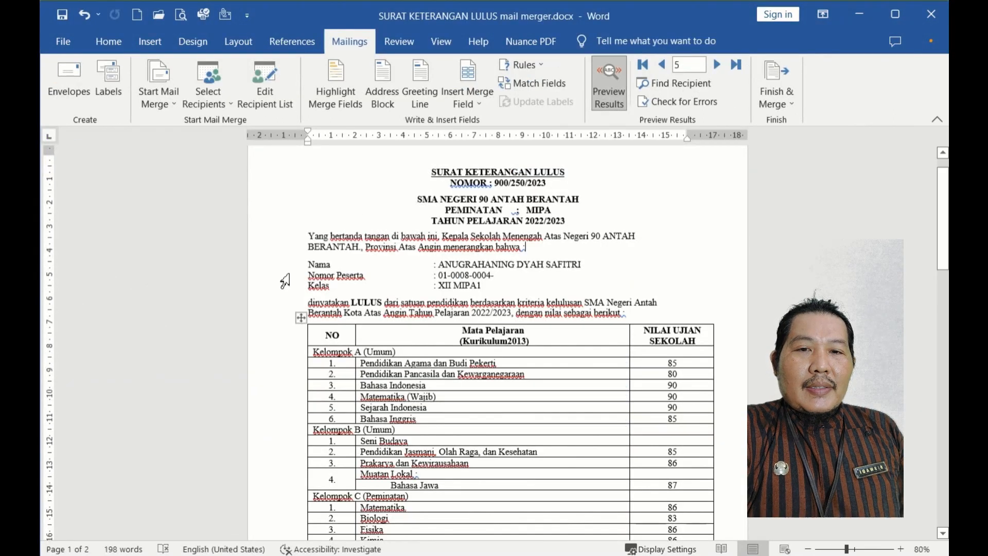